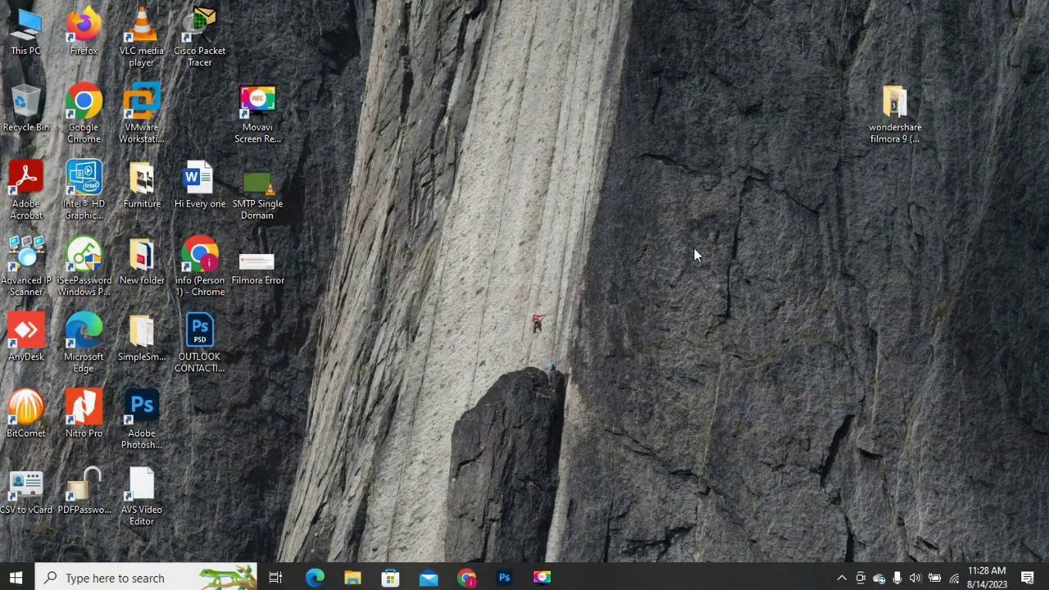
- Open the wondershare filmora 9 (9.3.5.8) folder
click(892, 133)
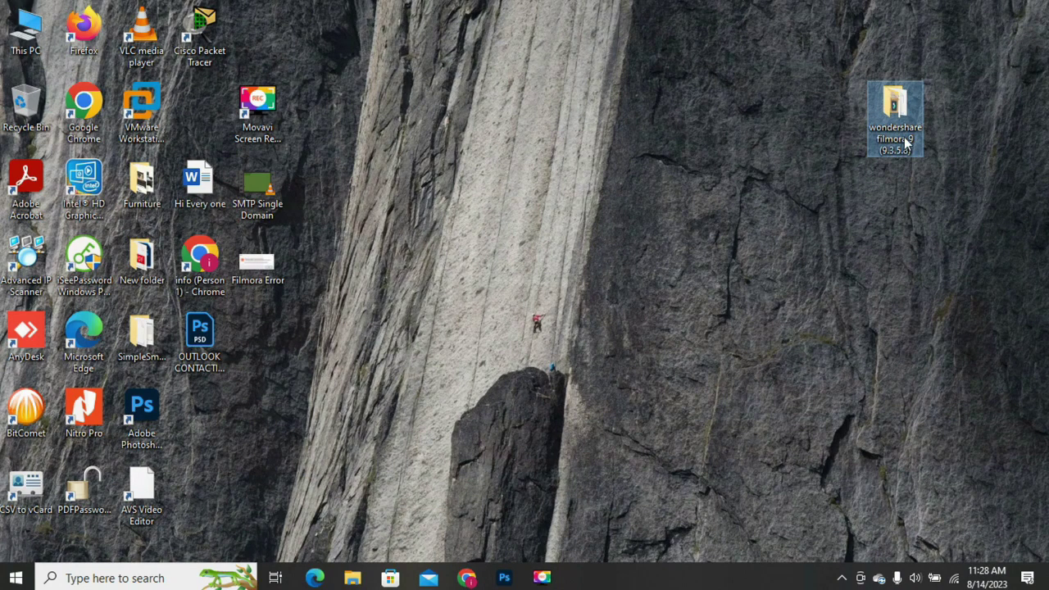
right_click(892, 137)
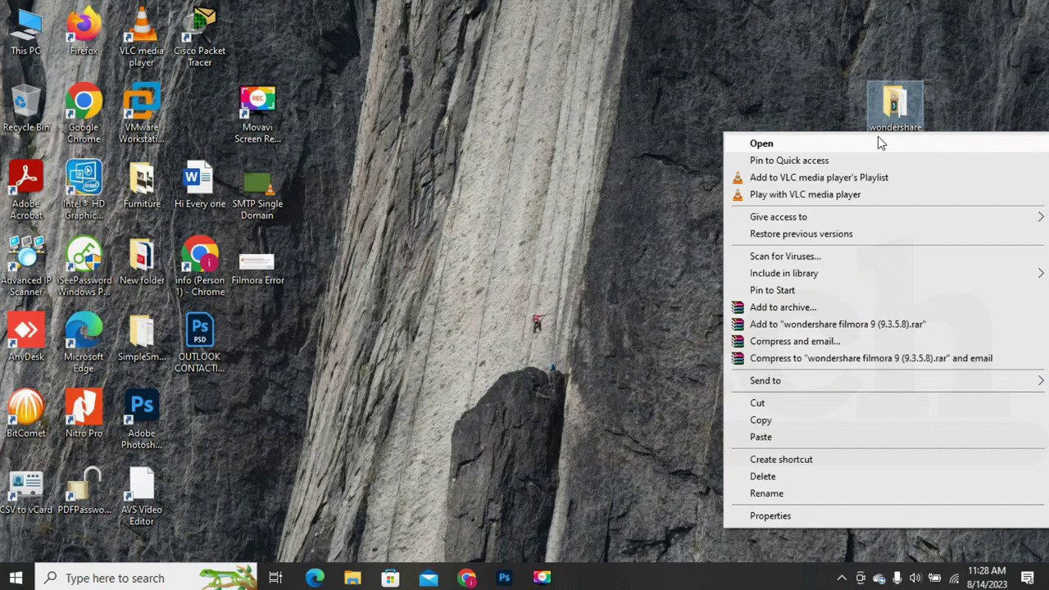
click(877, 143)
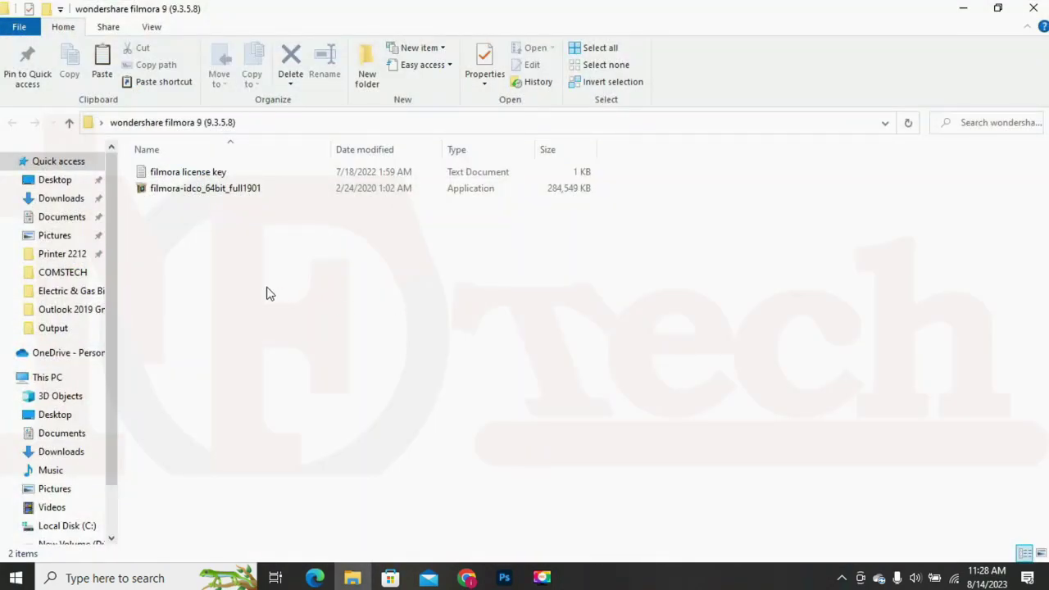
- Run the filmora-idco_64bit_full1901 installer as administrator
click(201, 195)
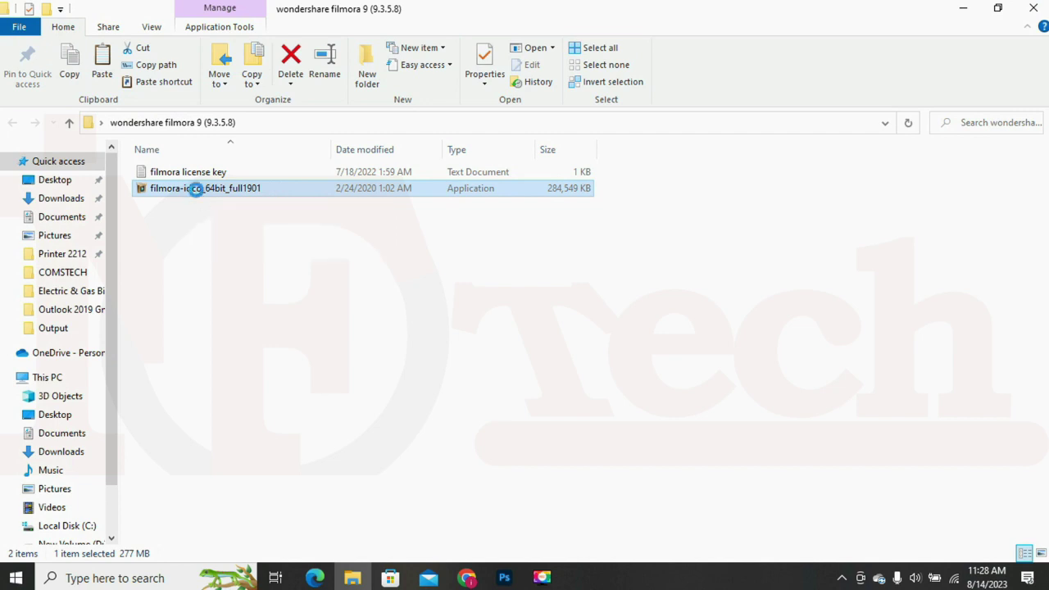
right_click(197, 191)
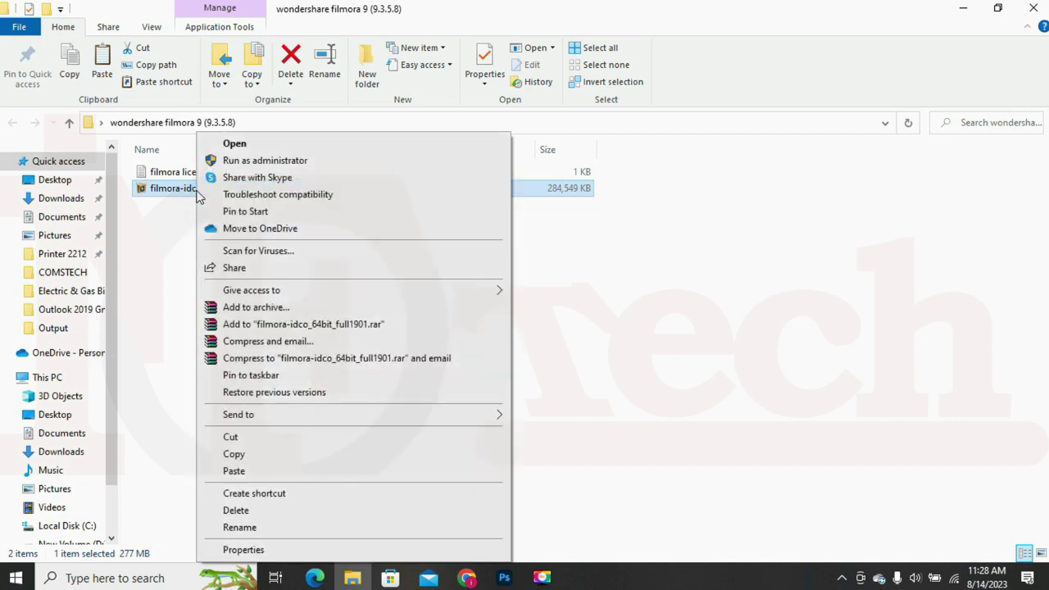
click(277, 162)
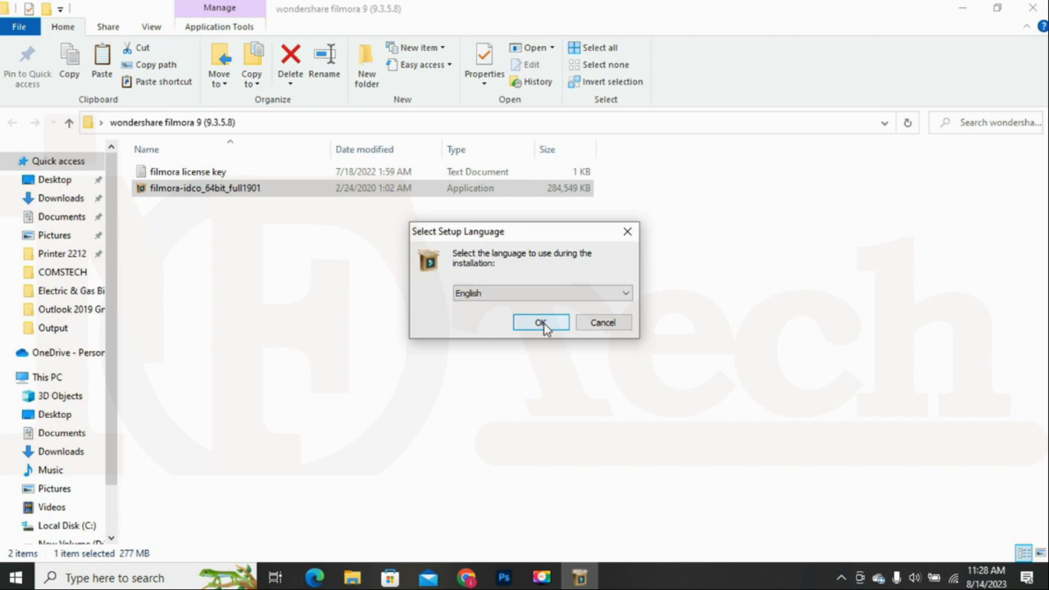
- Choose English, accept the license agreement, and install into the default Filmora9 folder
click(543, 323)
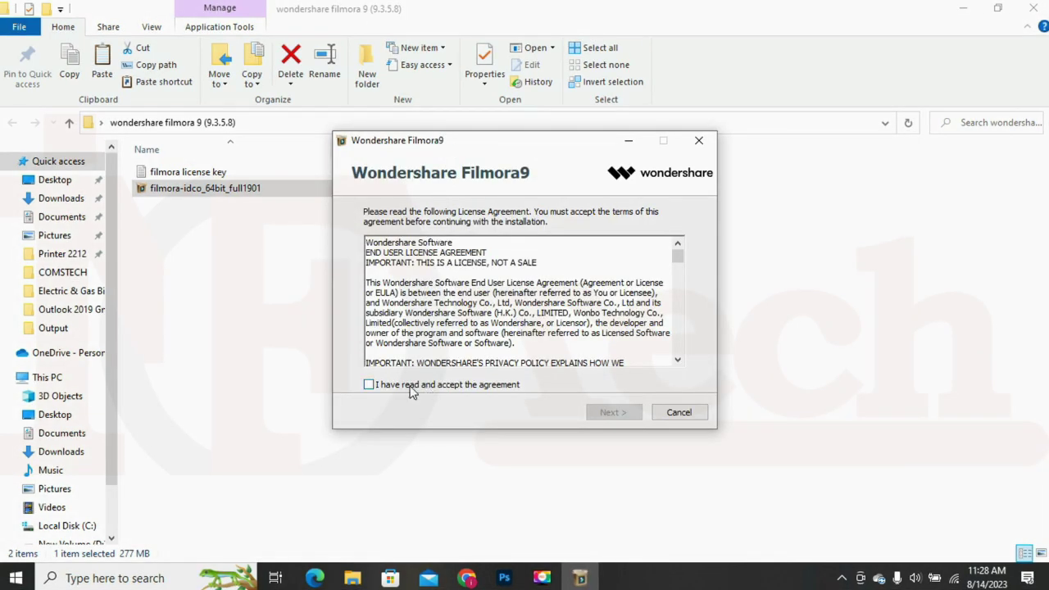
click(412, 392)
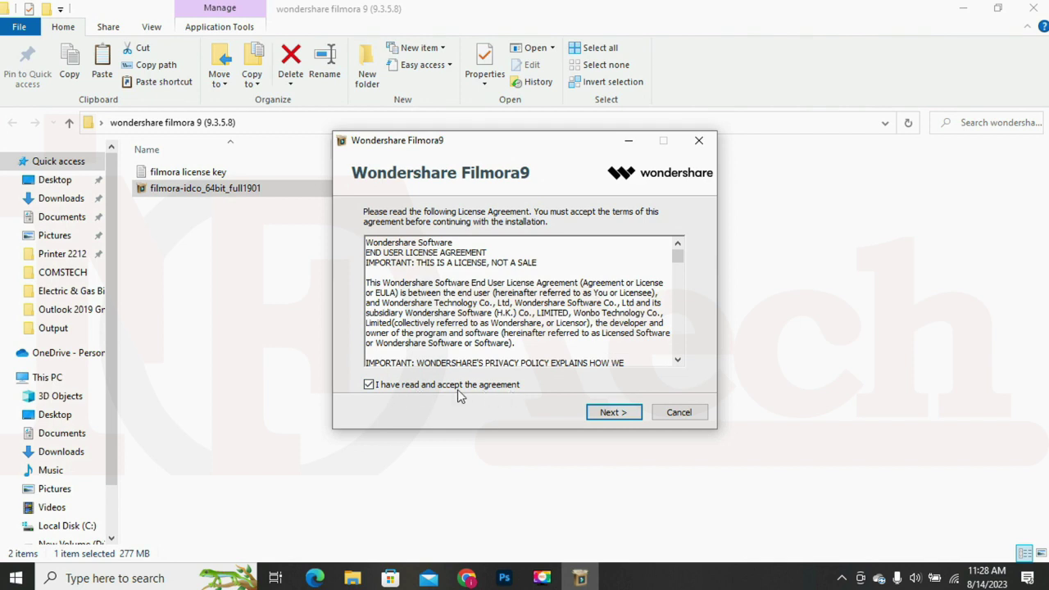
click(616, 414)
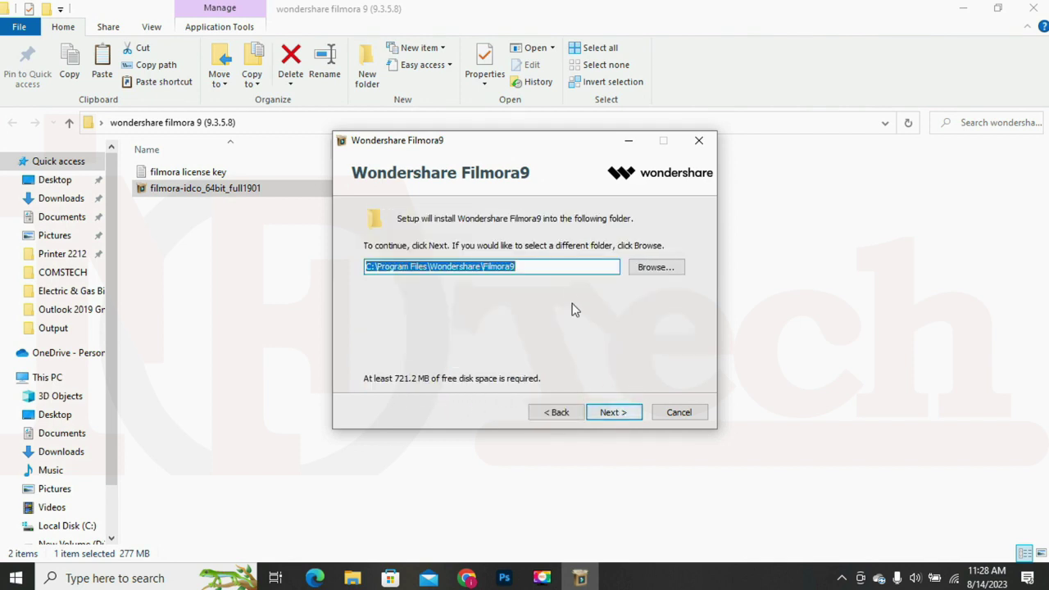
click(571, 266)
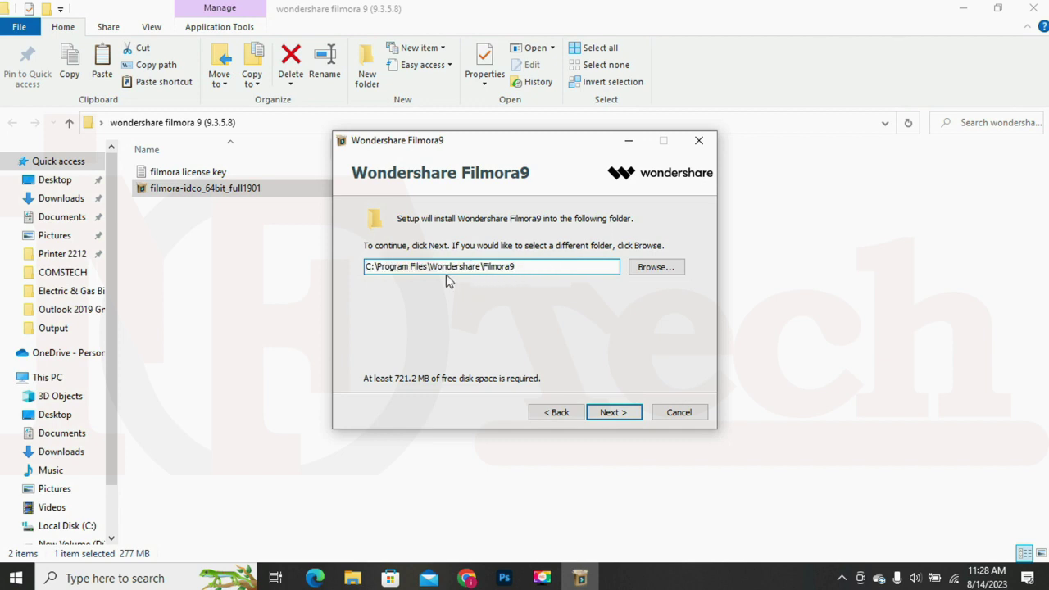
click(598, 408)
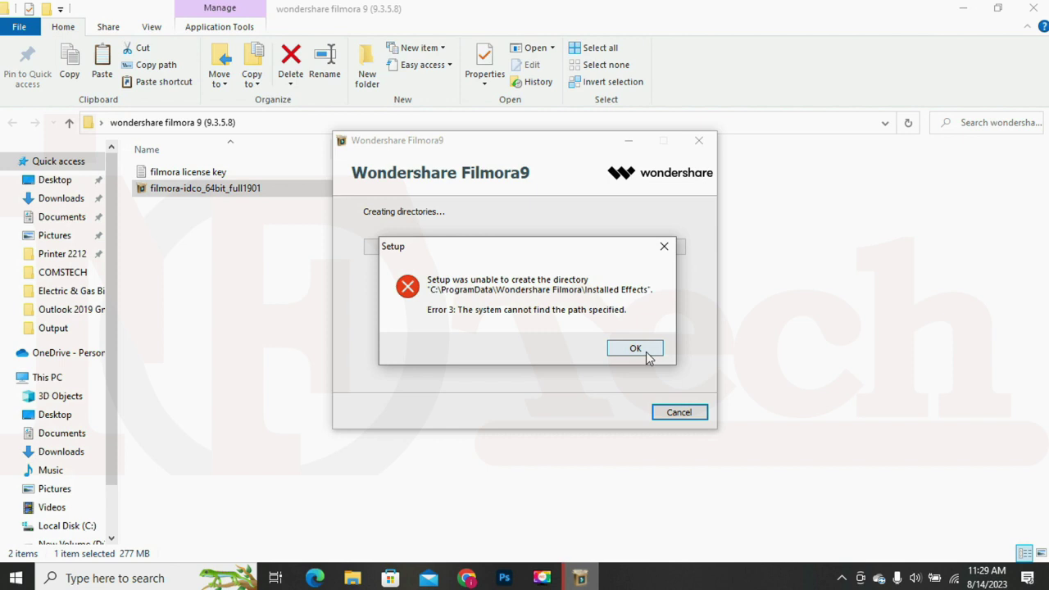
- Dismiss the Error 3 message and the 'Setup was not completed' notice
click(635, 348)
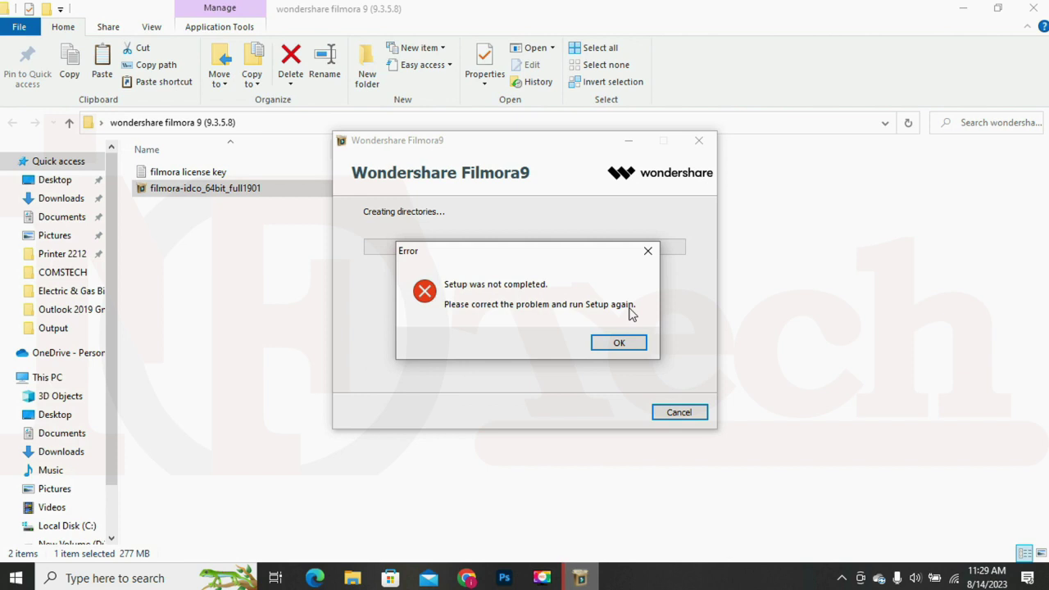
click(619, 344)
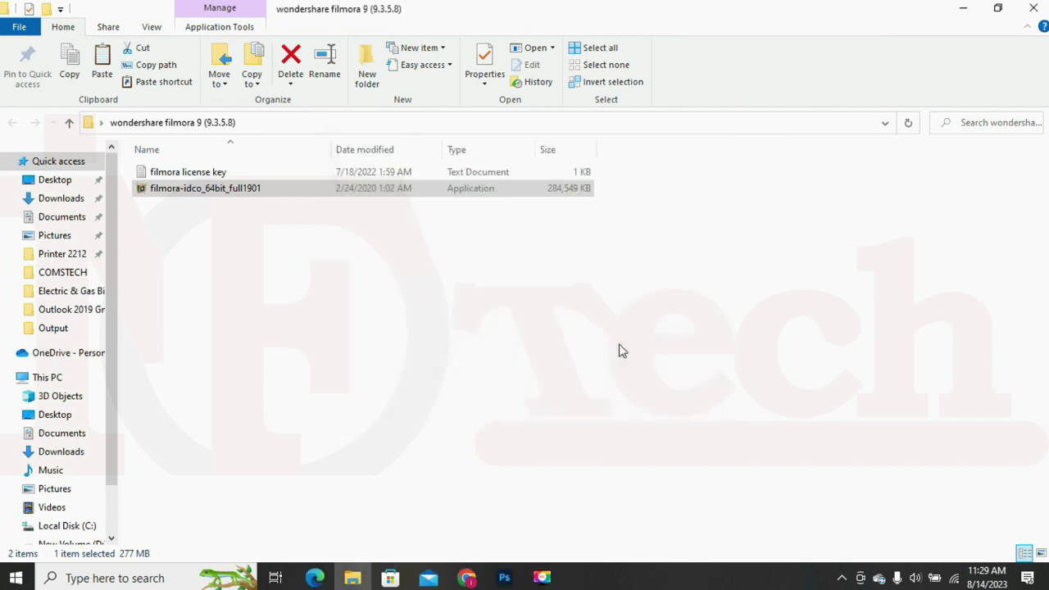
- Close the installer folder window and open Local Disk (C:) from This PC
click(1032, 8)
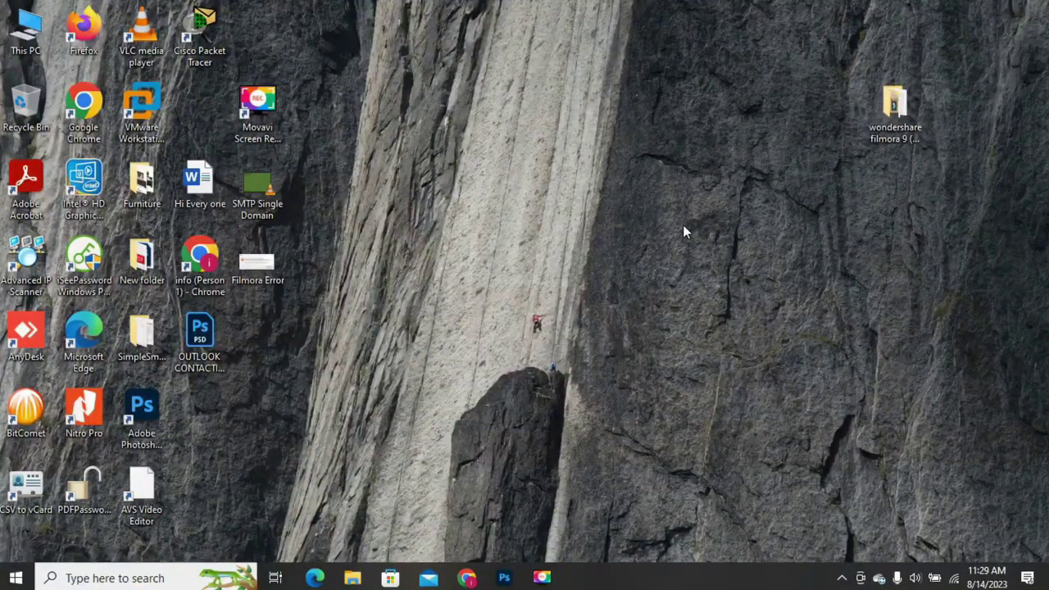
right_click(34, 38)
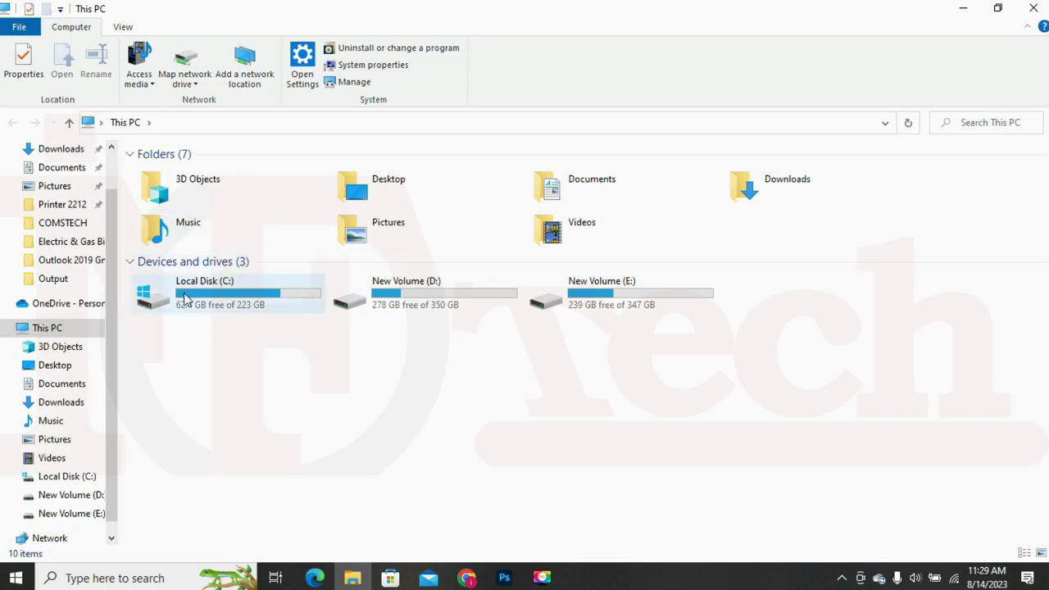
click(205, 298)
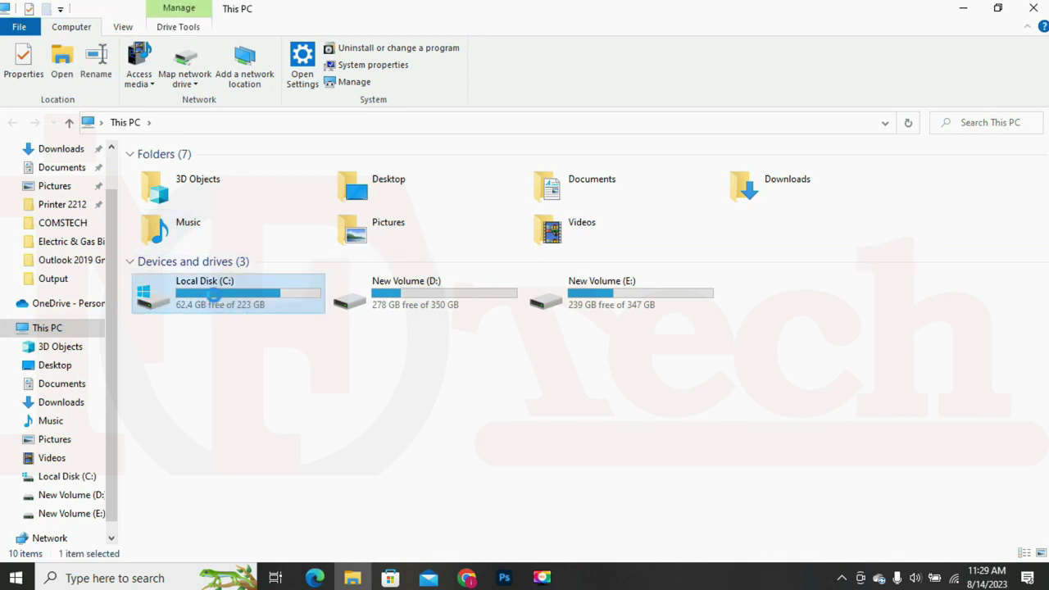
right_click(216, 300)
click(254, 229)
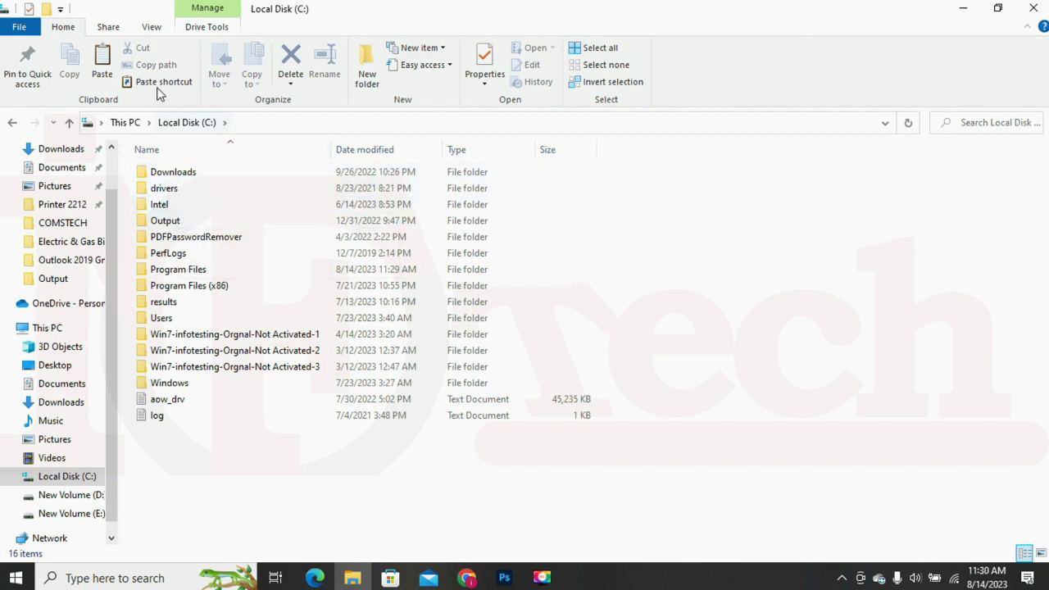
- In Folder Options' View settings, choose to show hidden files, folders and drives
click(152, 29)
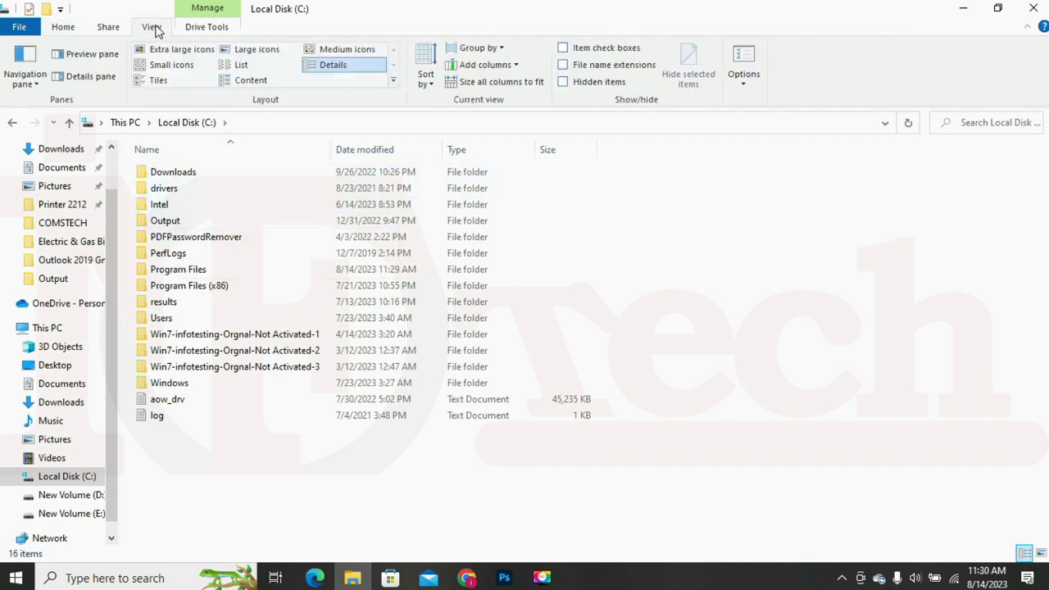
click(743, 65)
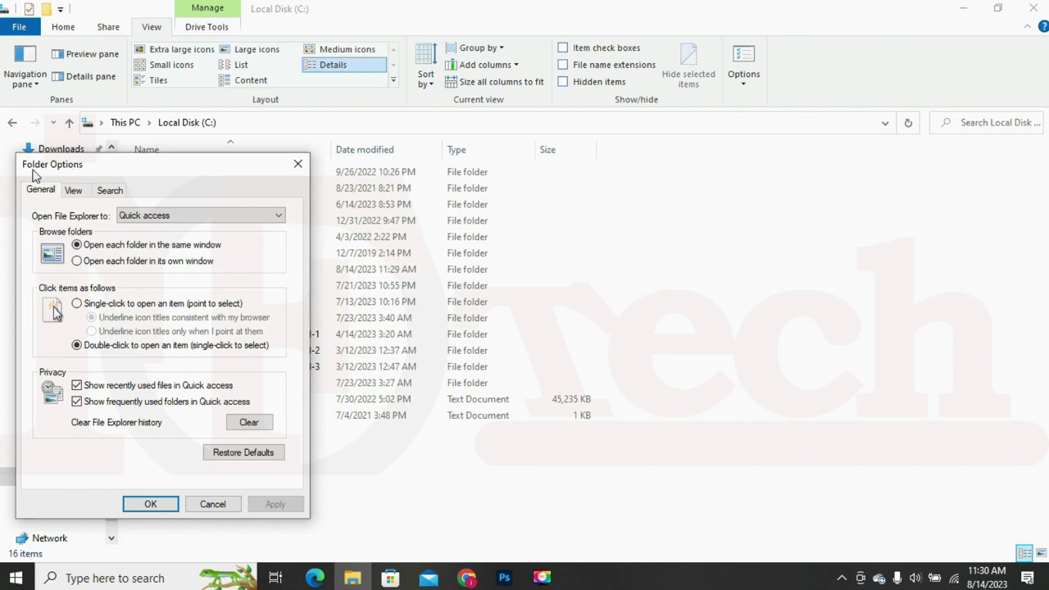
click(78, 193)
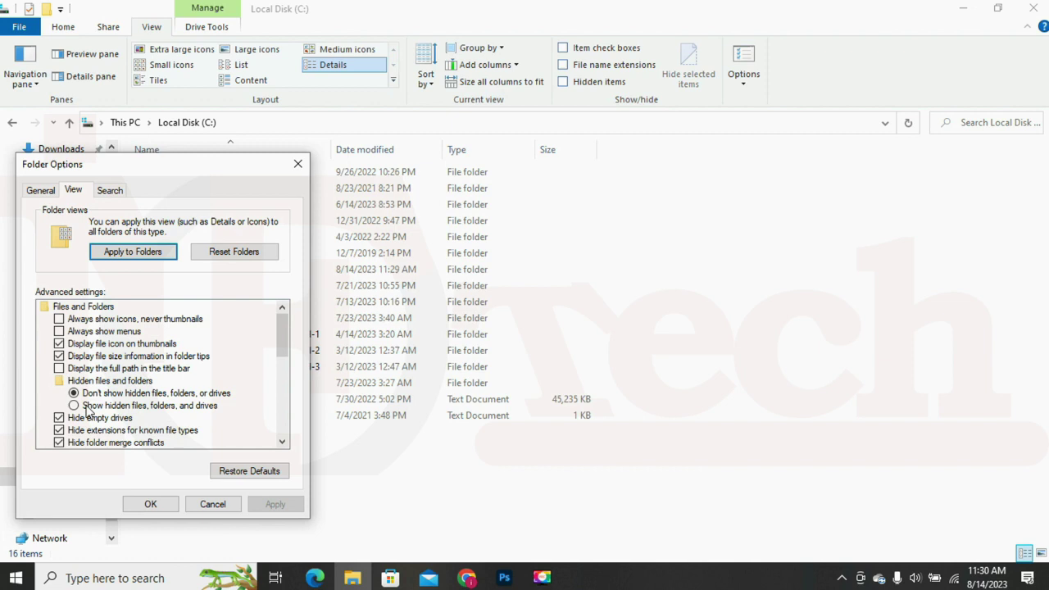
click(74, 406)
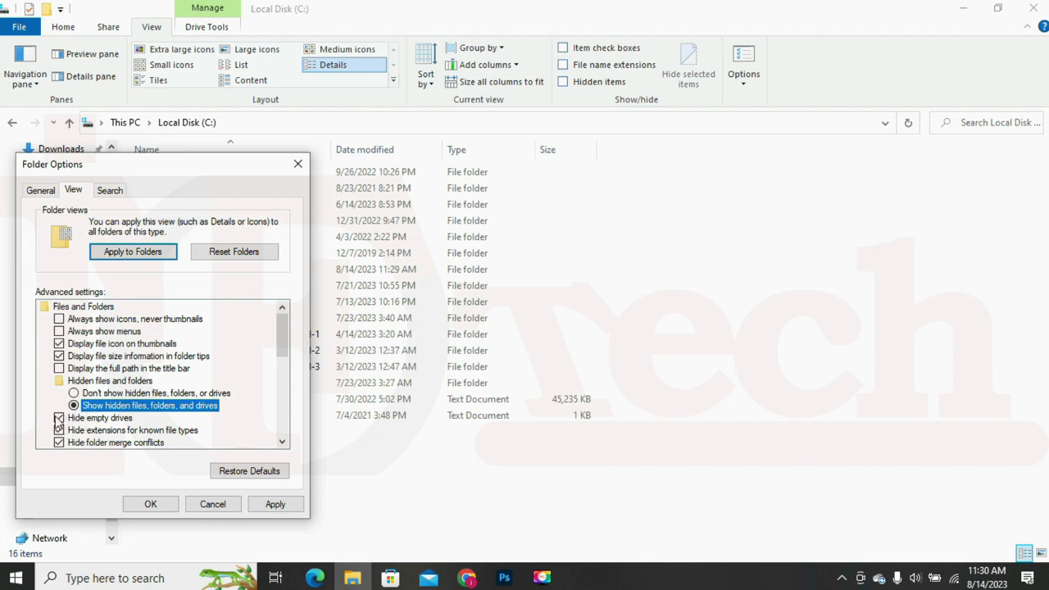
- Keep Hide empty drives, Hide extensions and Hide folder merge conflicts checked, and apply
click(61, 420)
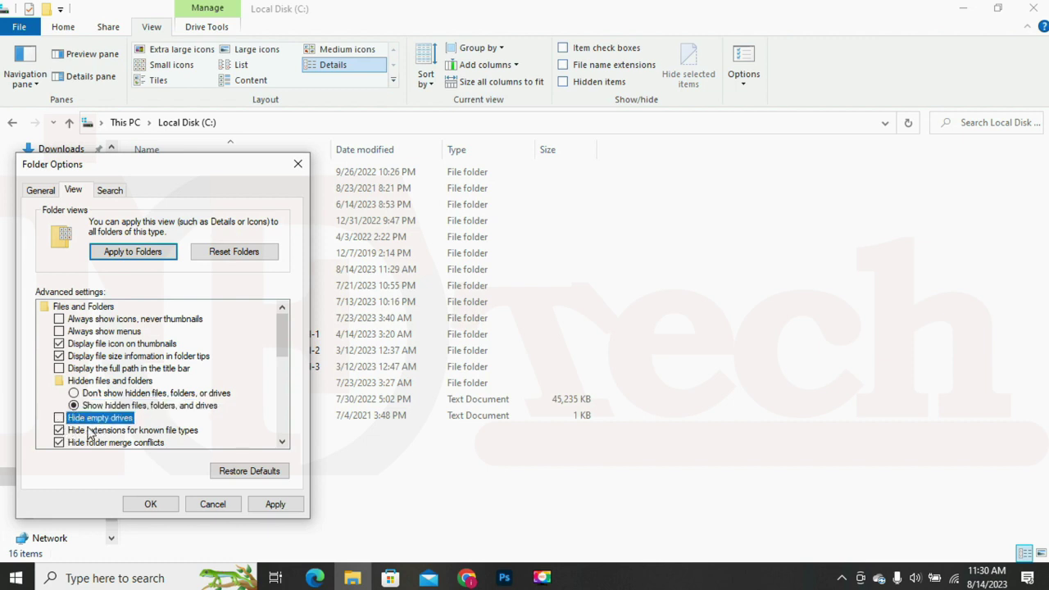
click(90, 432)
click(90, 442)
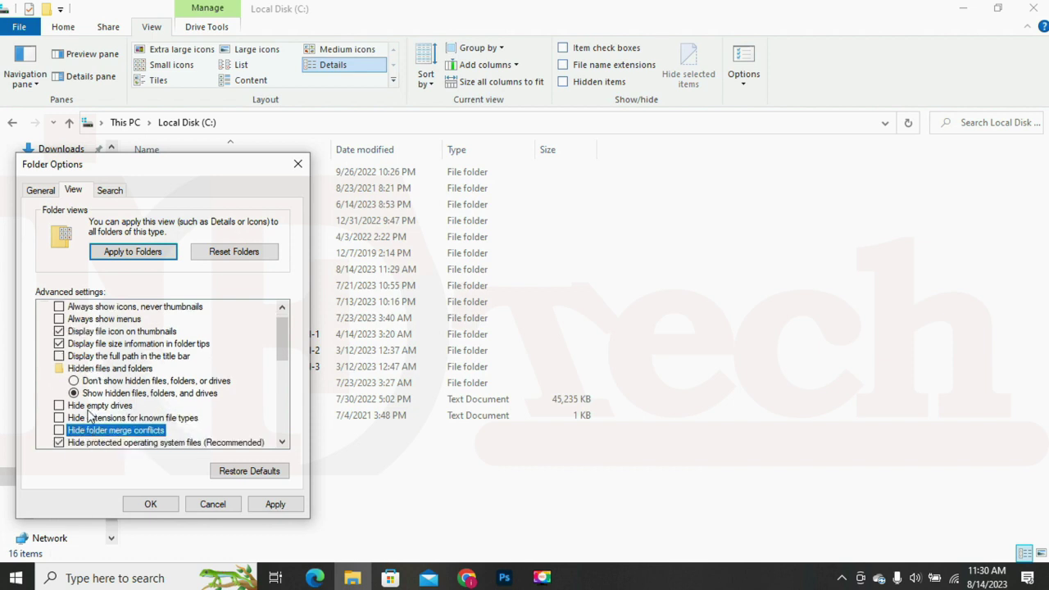
click(90, 406)
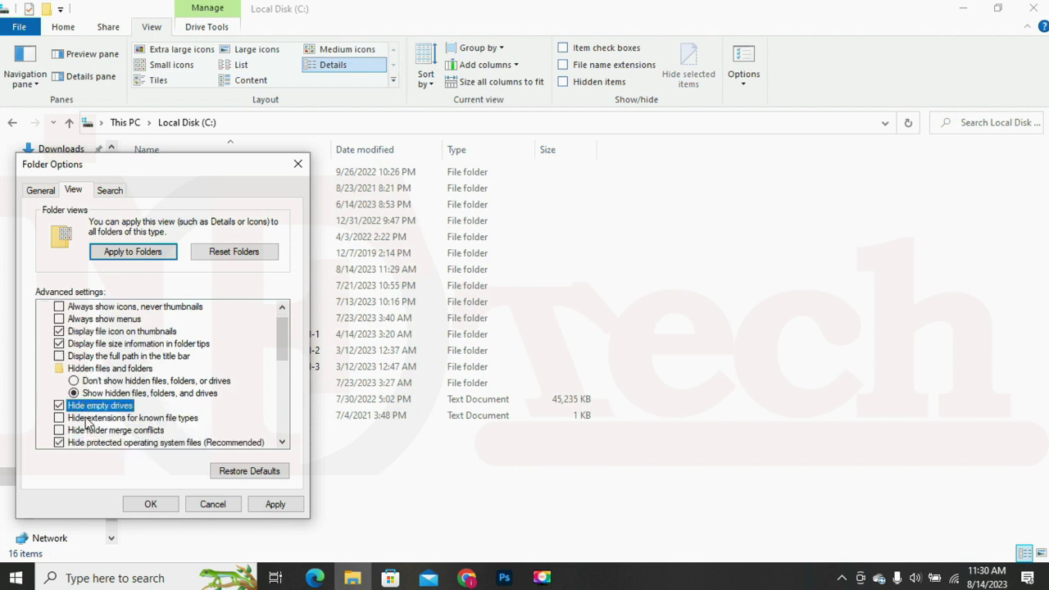
click(87, 420)
click(86, 432)
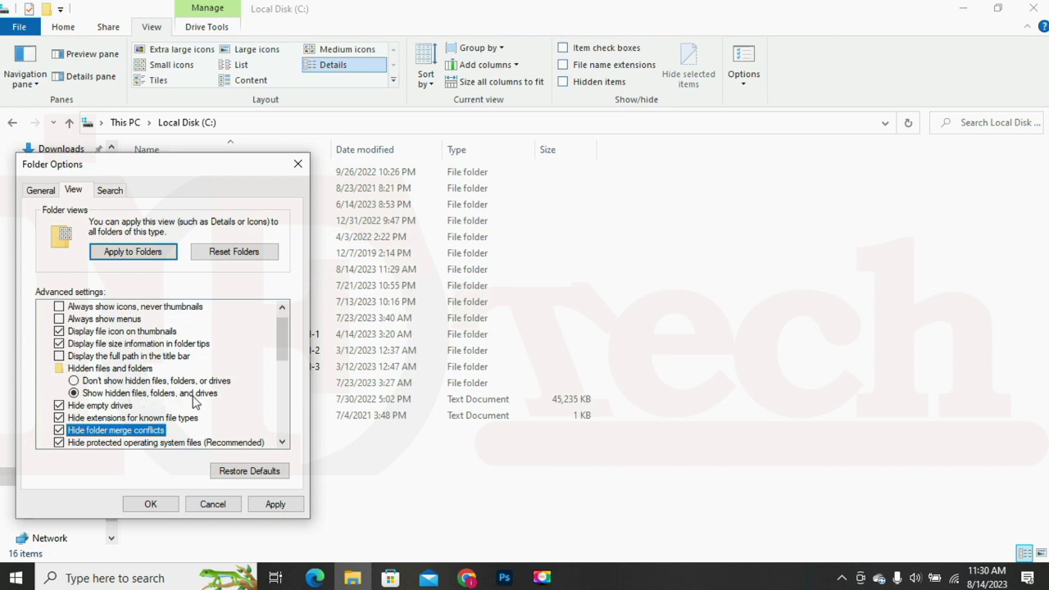
click(276, 505)
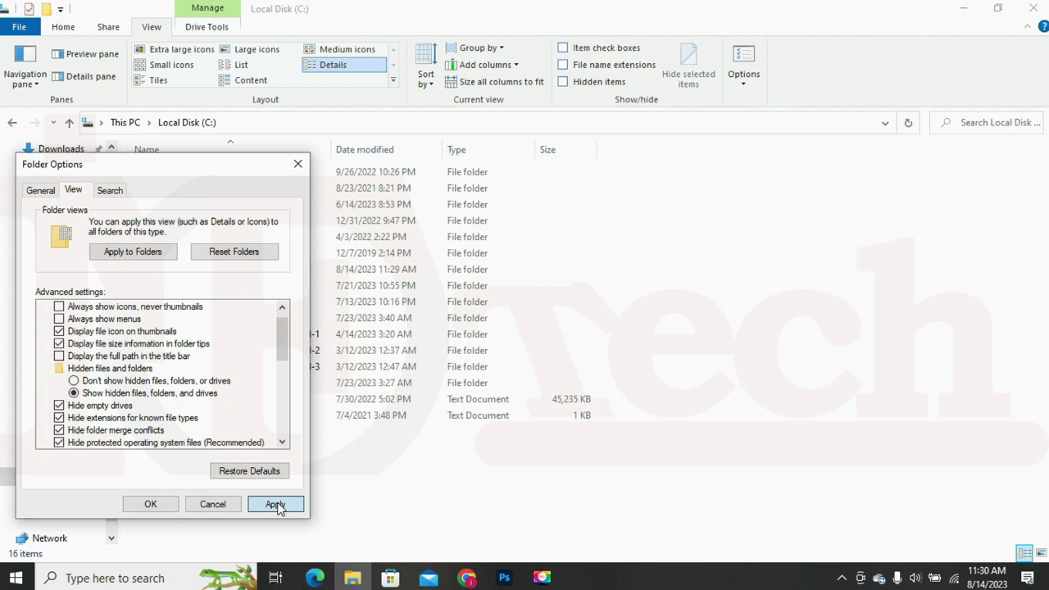
click(271, 503)
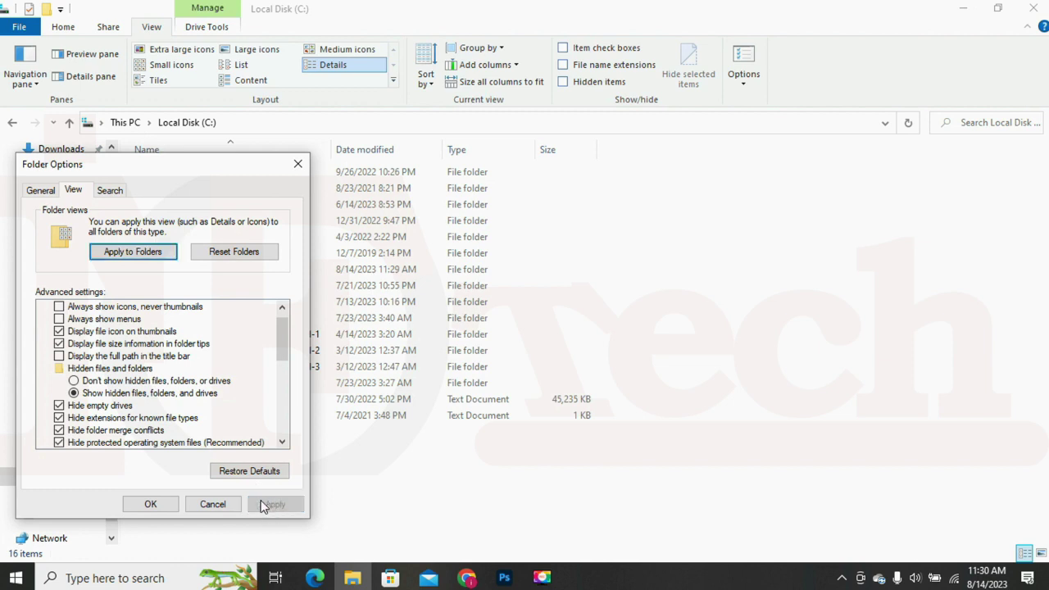
- Close Folder Options and open the hidden ProgramData folder, scrolling down to the Wondershare folders
click(151, 505)
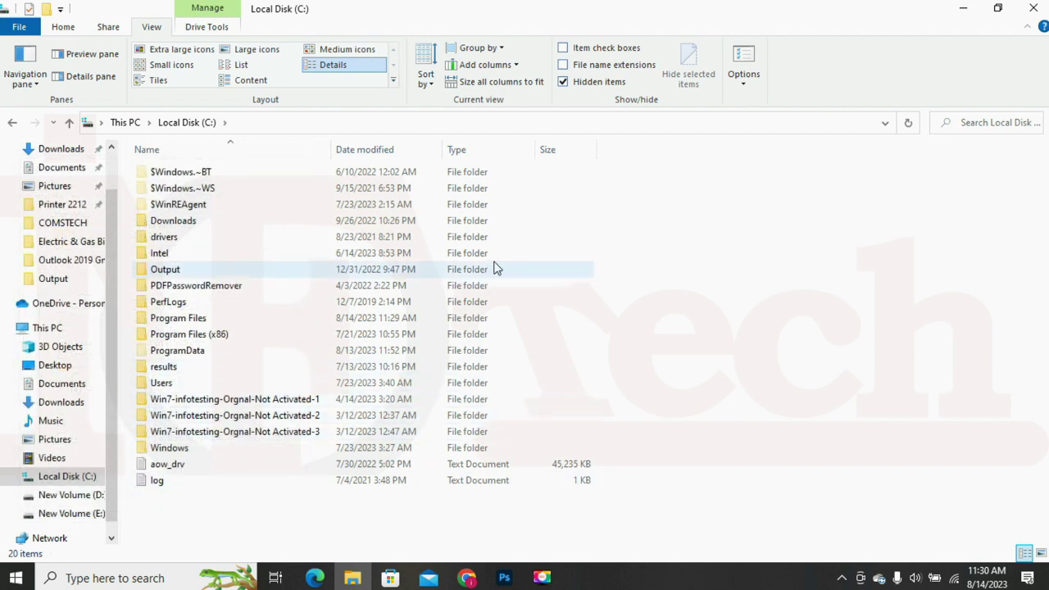
click(186, 352)
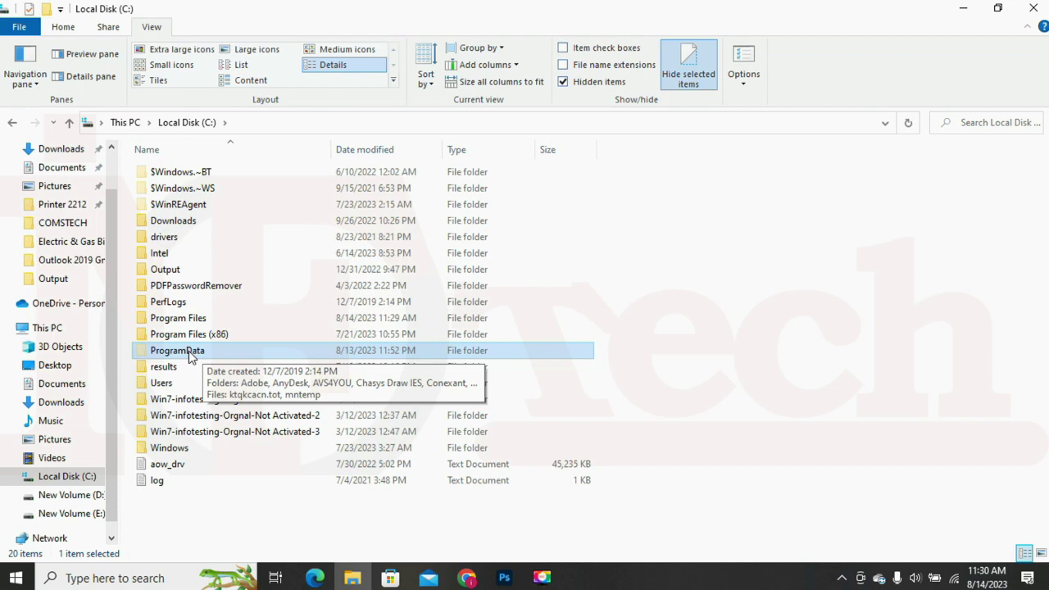
right_click(188, 350)
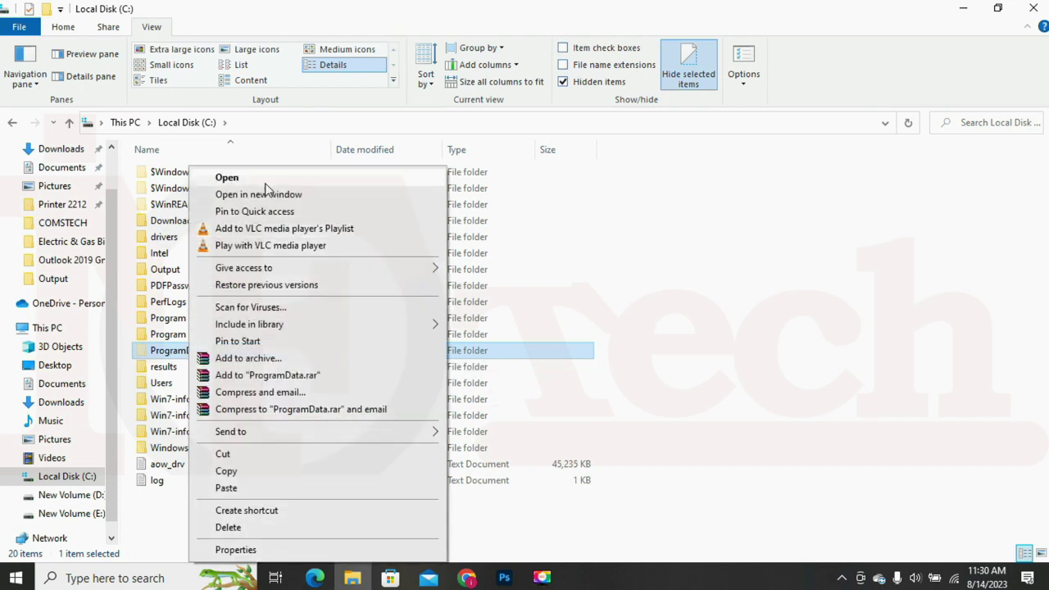
click(227, 177)
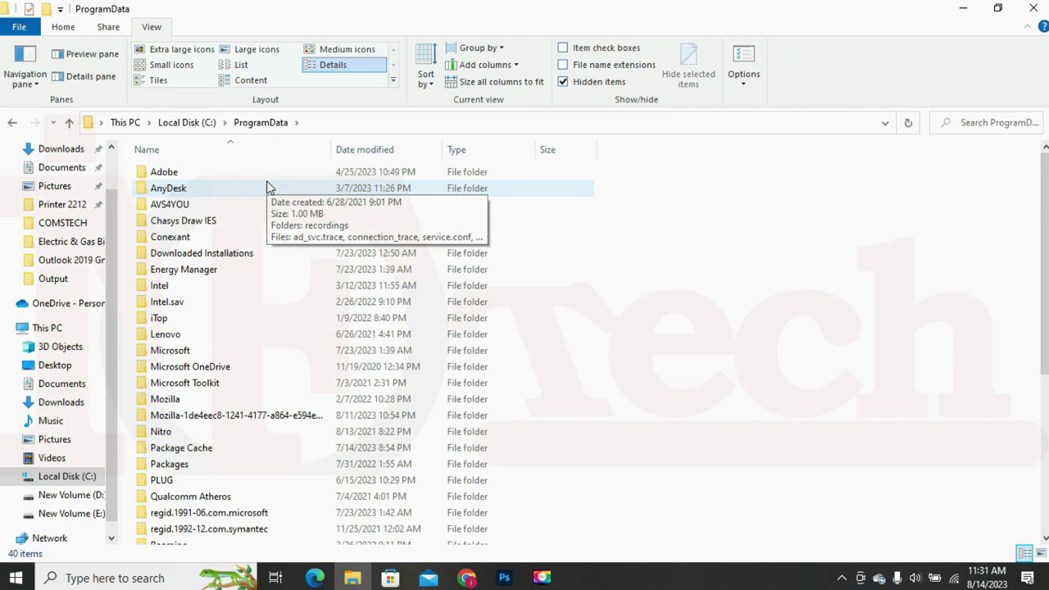
scroll(260, 329, down, 5)
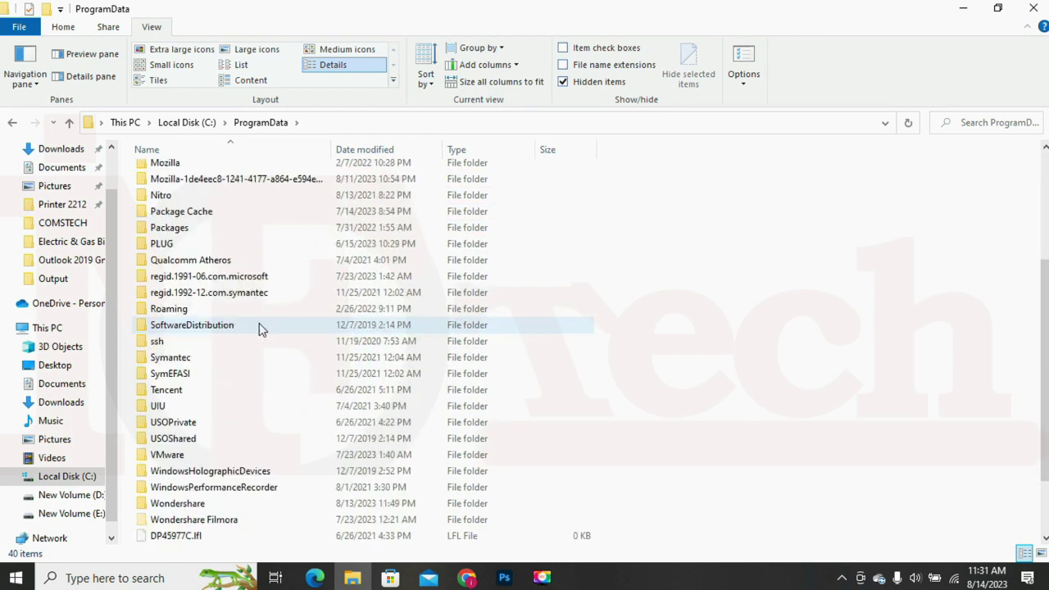
scroll(259, 325, down, 1)
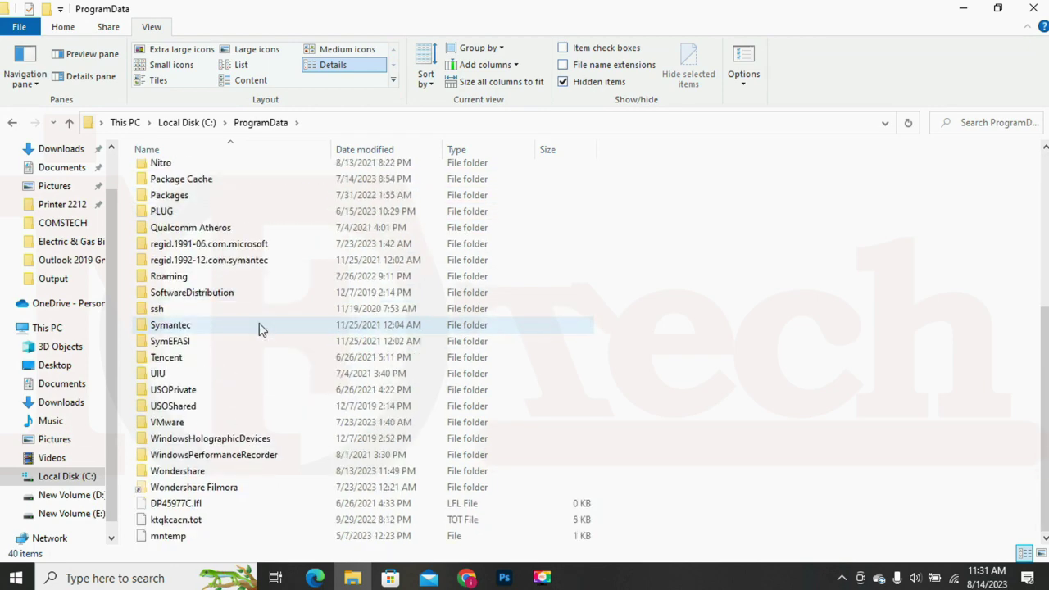
- Delete the Wondershare Filmora and Wondershare folders from ProgramData, then go up to This PC
click(203, 492)
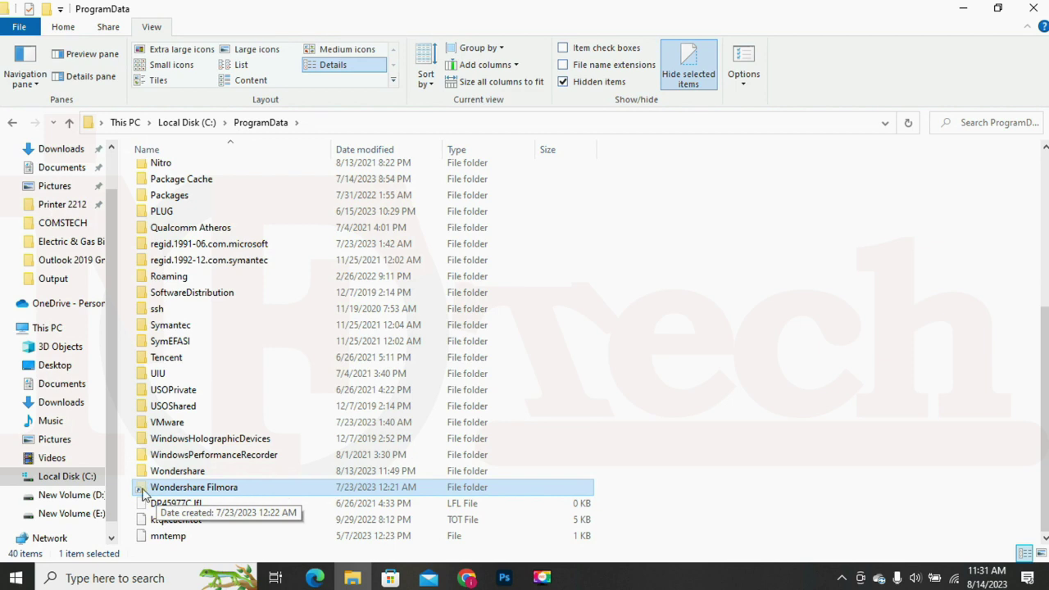
right_click(217, 495)
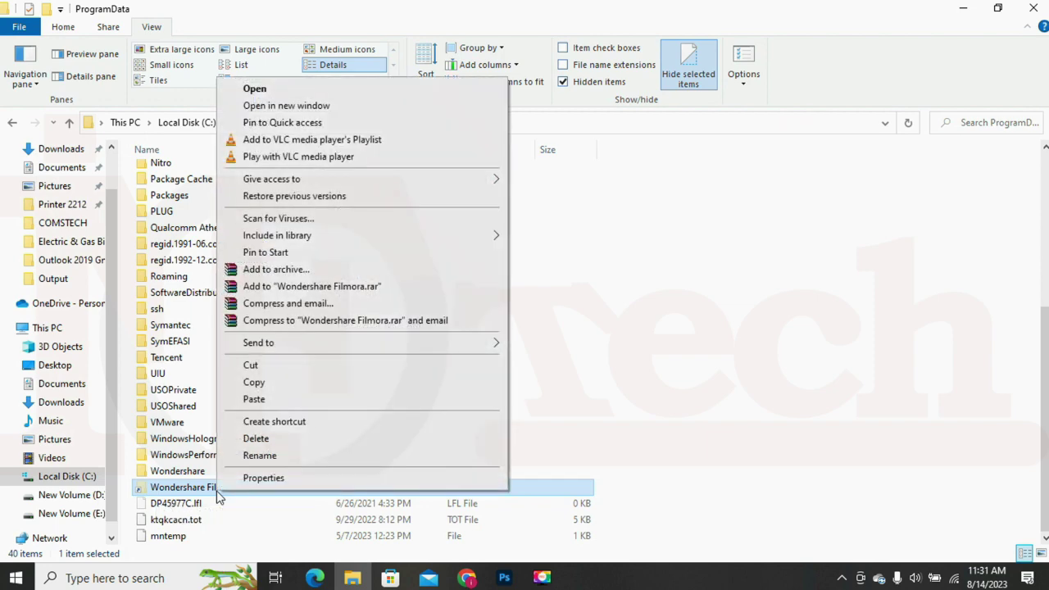
click(256, 439)
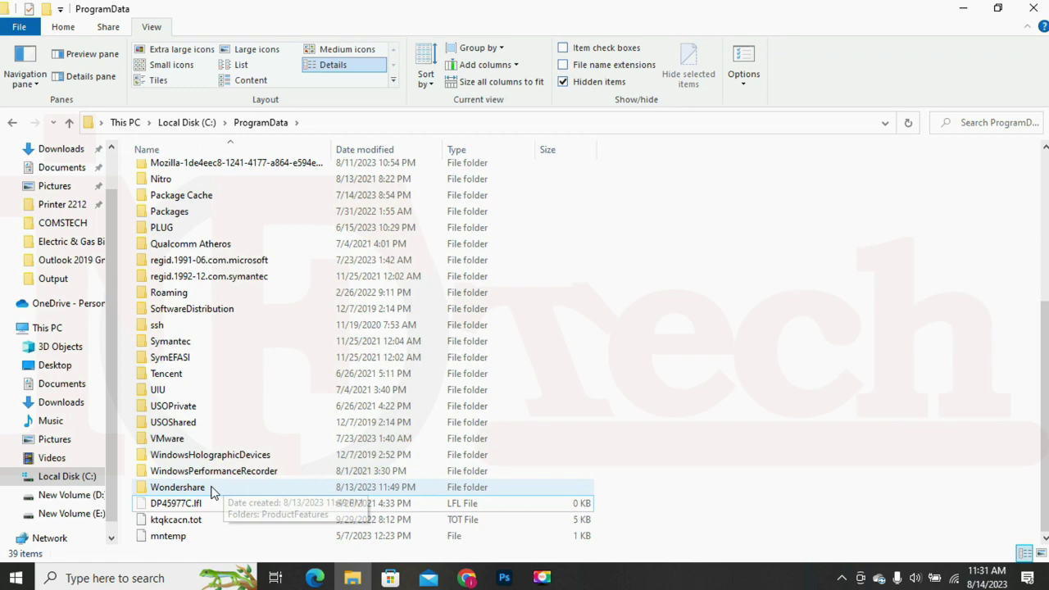
click(186, 490)
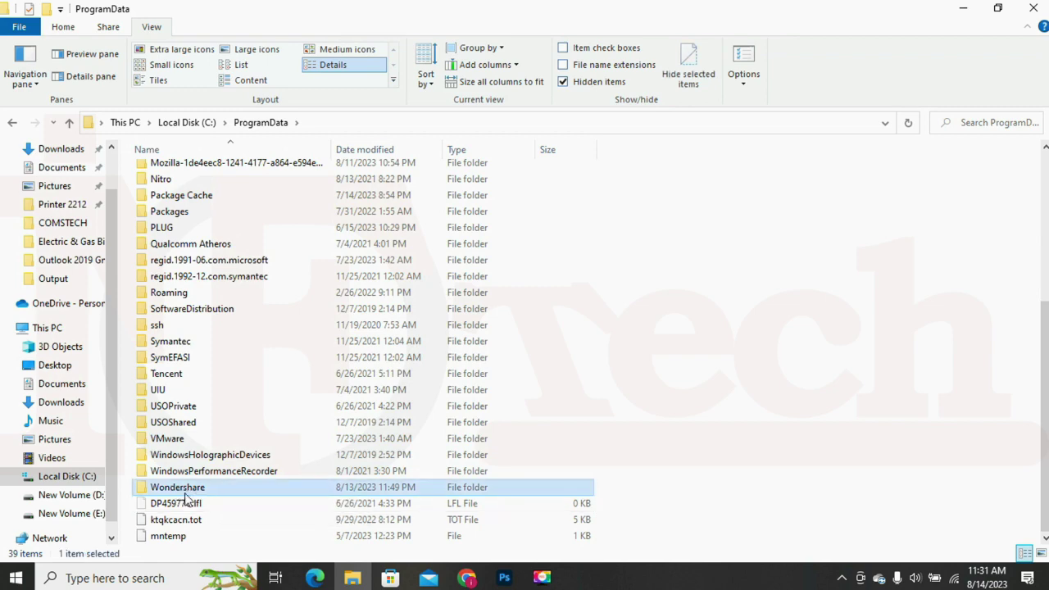
right_click(190, 496)
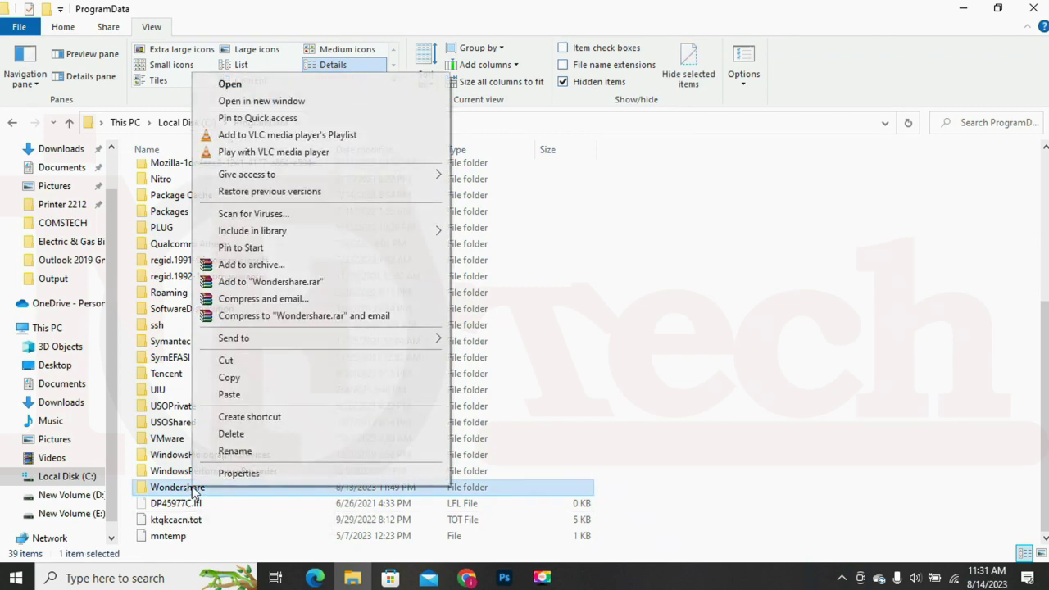
click(243, 439)
key(alt+Up)
key(alt+Up)
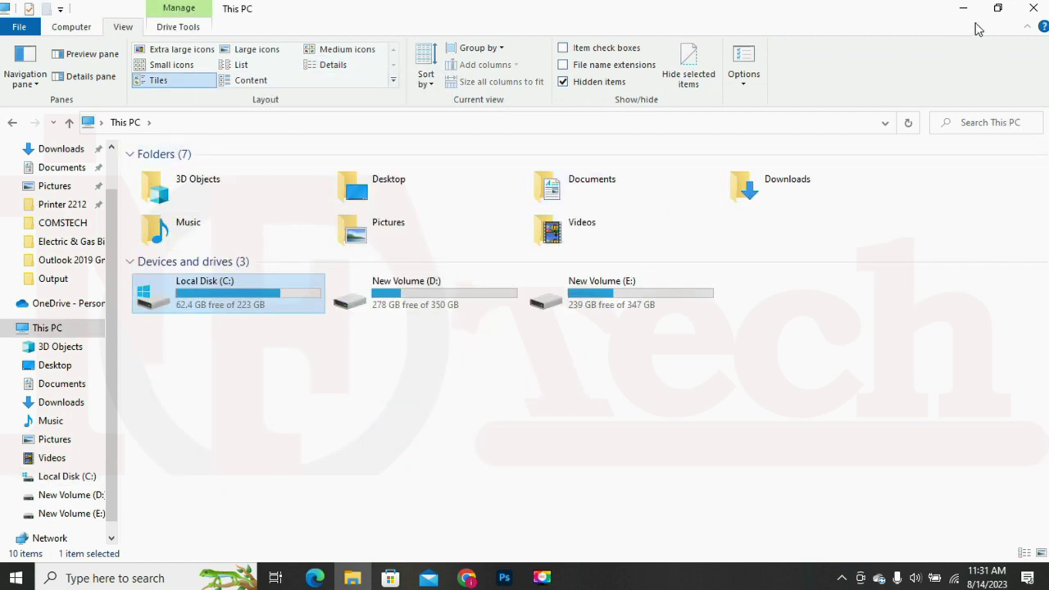
- Close File Explorer and reopen the wondershare filmora 9 folder
click(1037, 13)
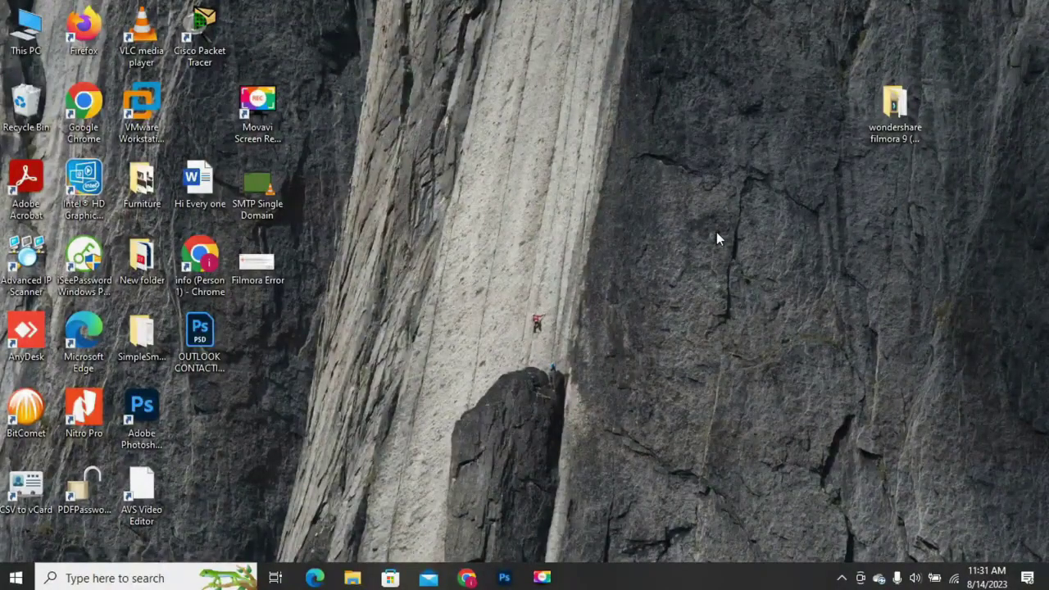
right_click(890, 124)
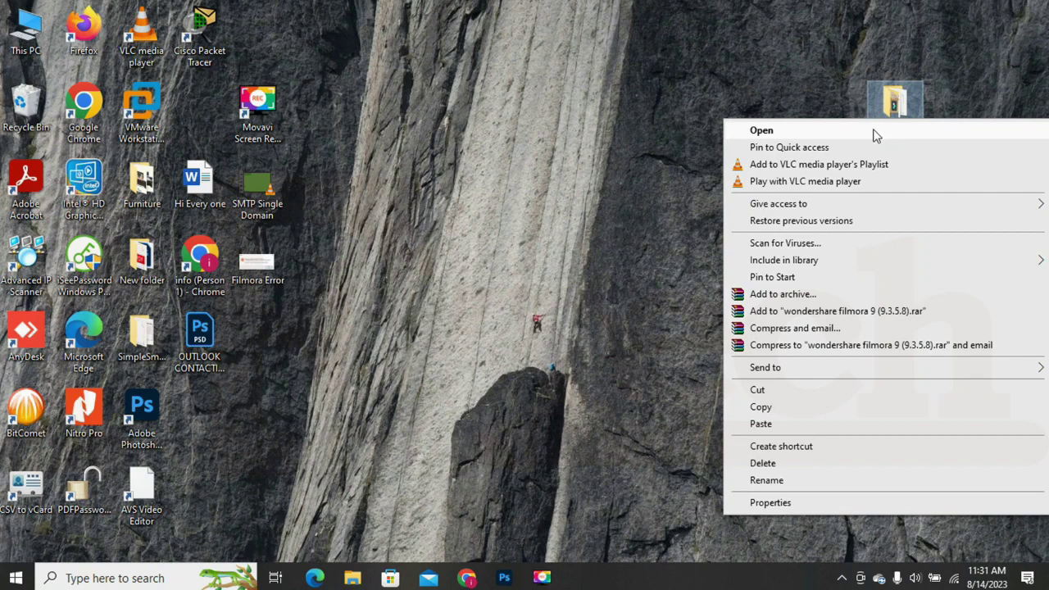
click(876, 135)
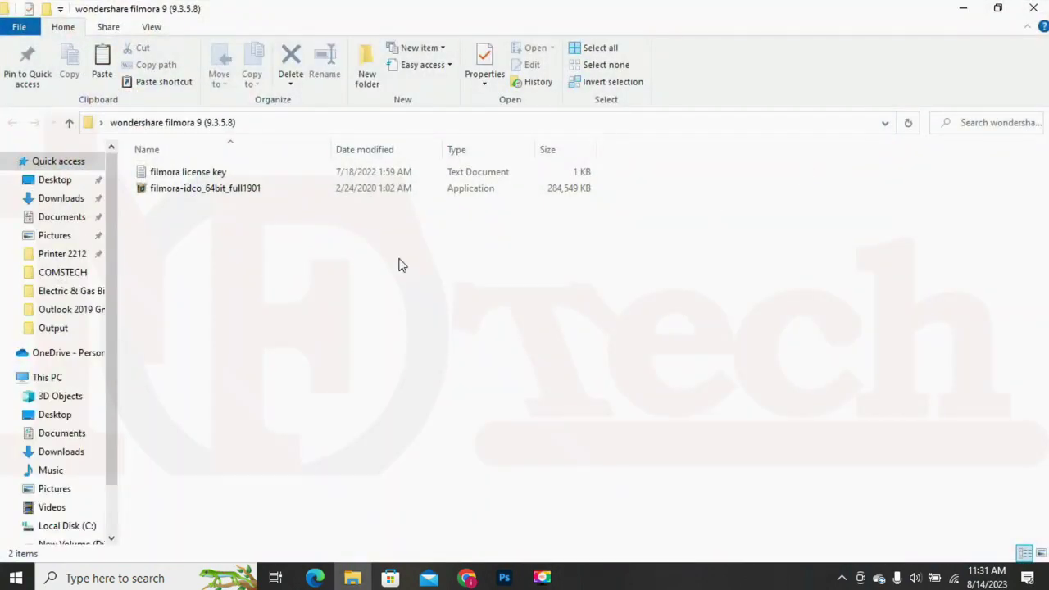
- Run filmora-idco_64bit_full1901 as administrator again
click(205, 197)
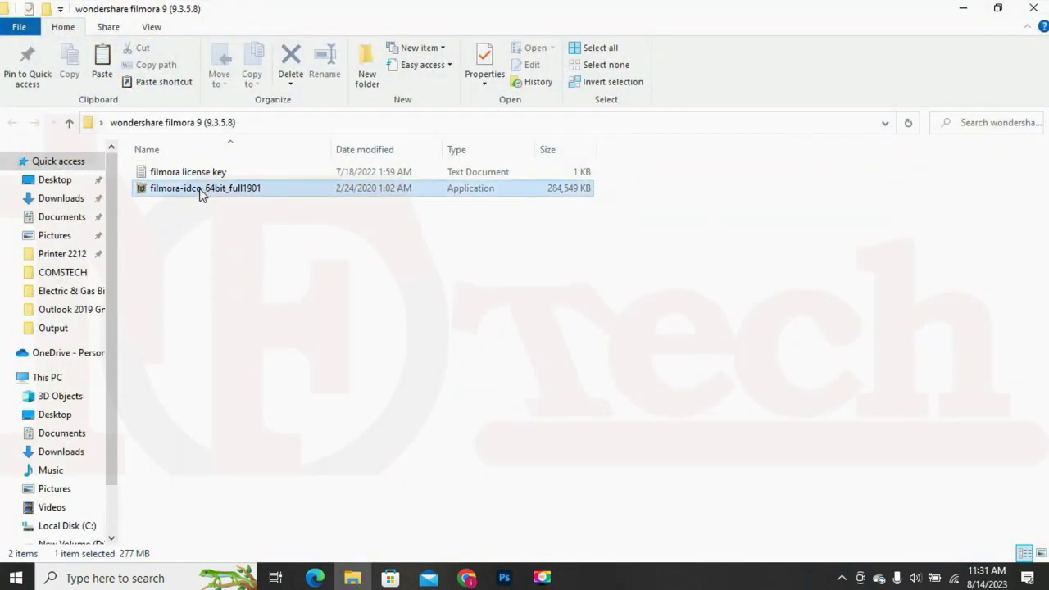
right_click(208, 197)
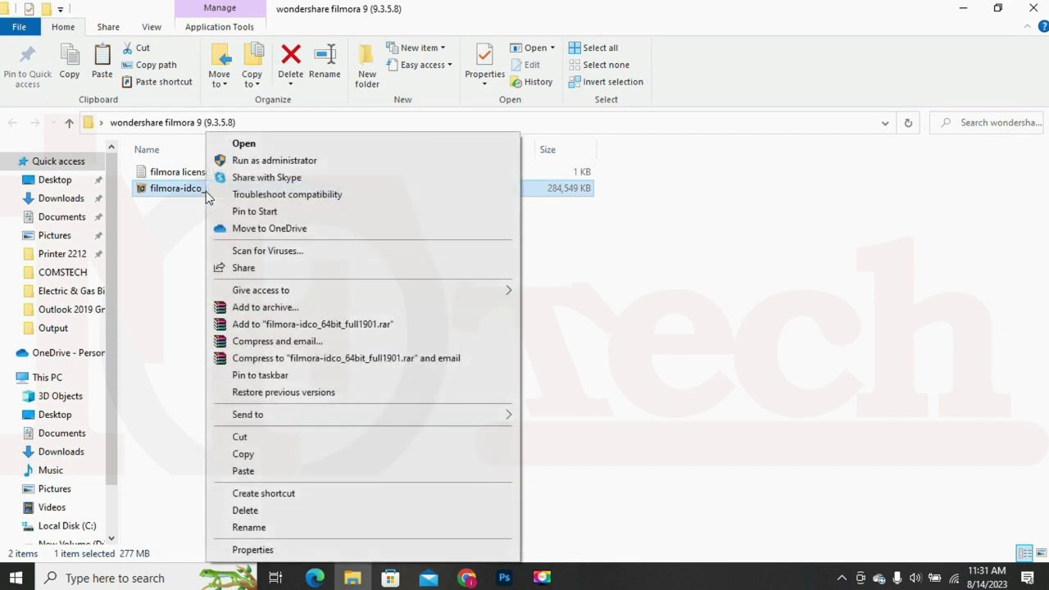
click(289, 162)
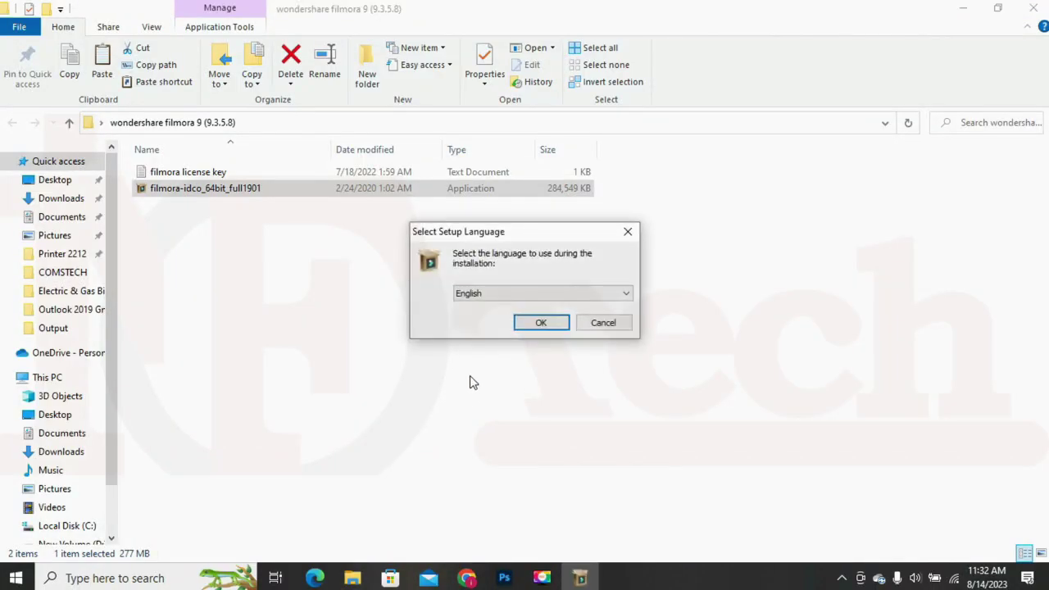
- Keep English, accept the licence, and install to C:\Program Files\Wondershare\Filmora9
click(541, 324)
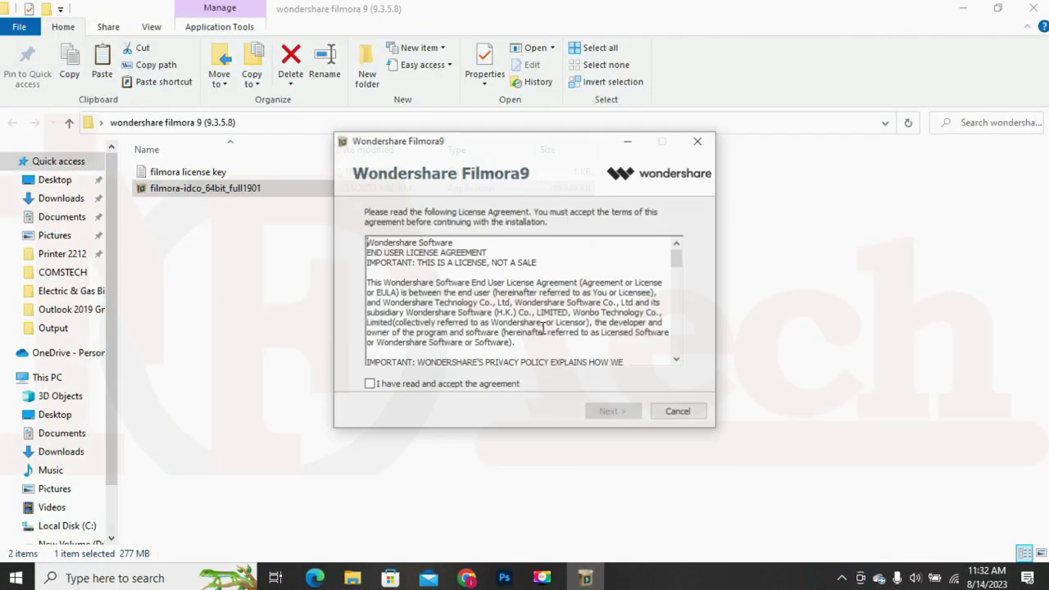
click(390, 385)
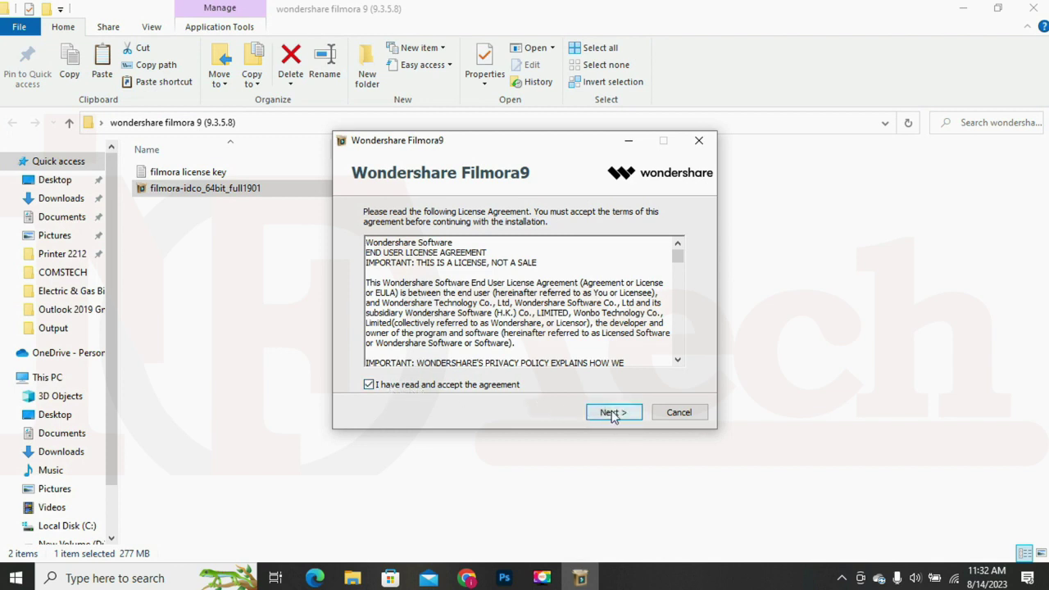
click(613, 413)
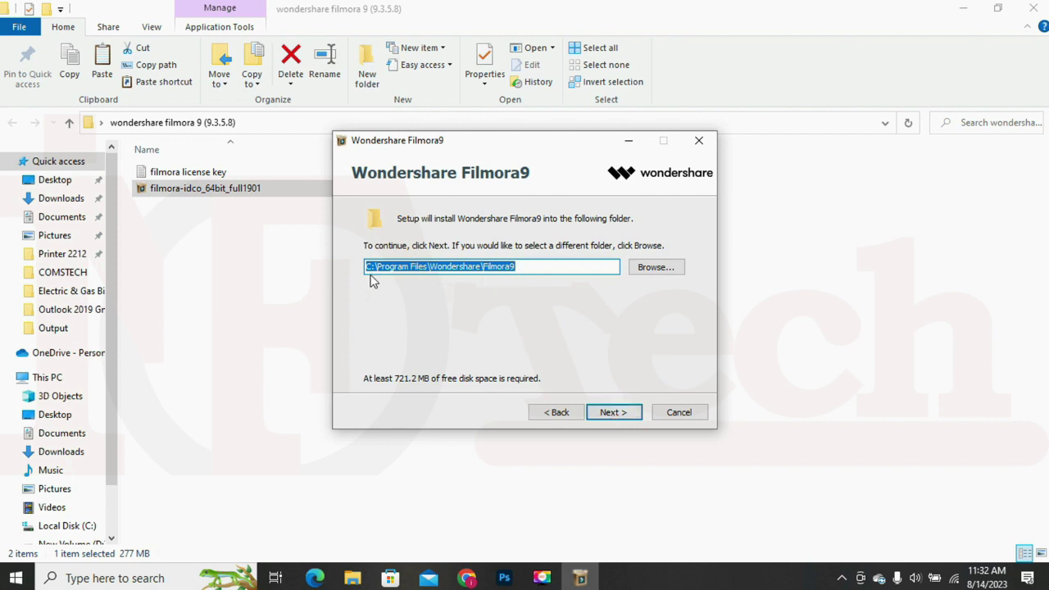
click(610, 410)
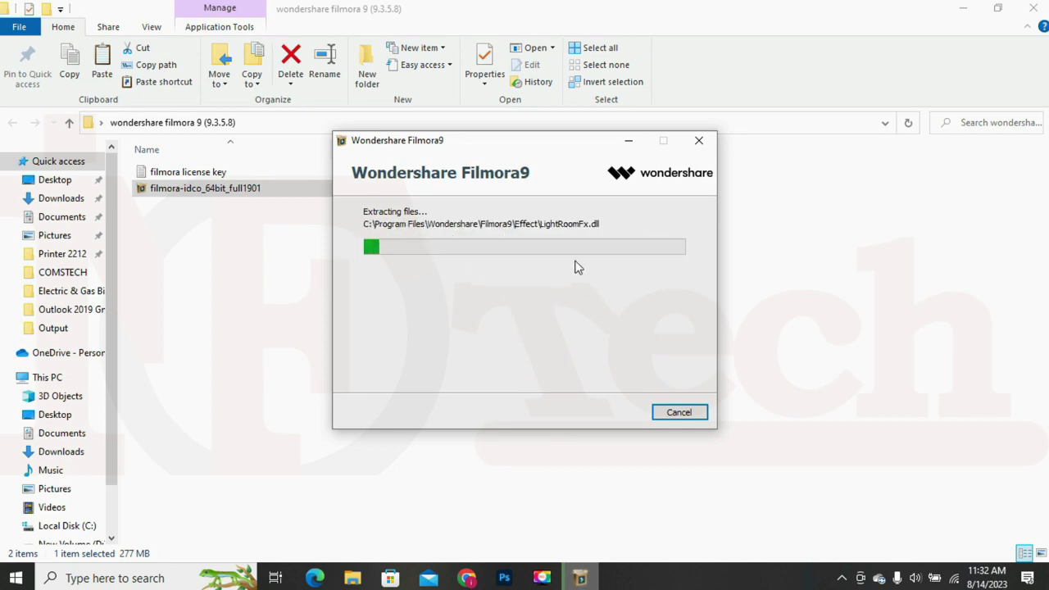
- Minimize File Explorer and, once installed, untick joining the User Experience Improvement Program
click(962, 8)
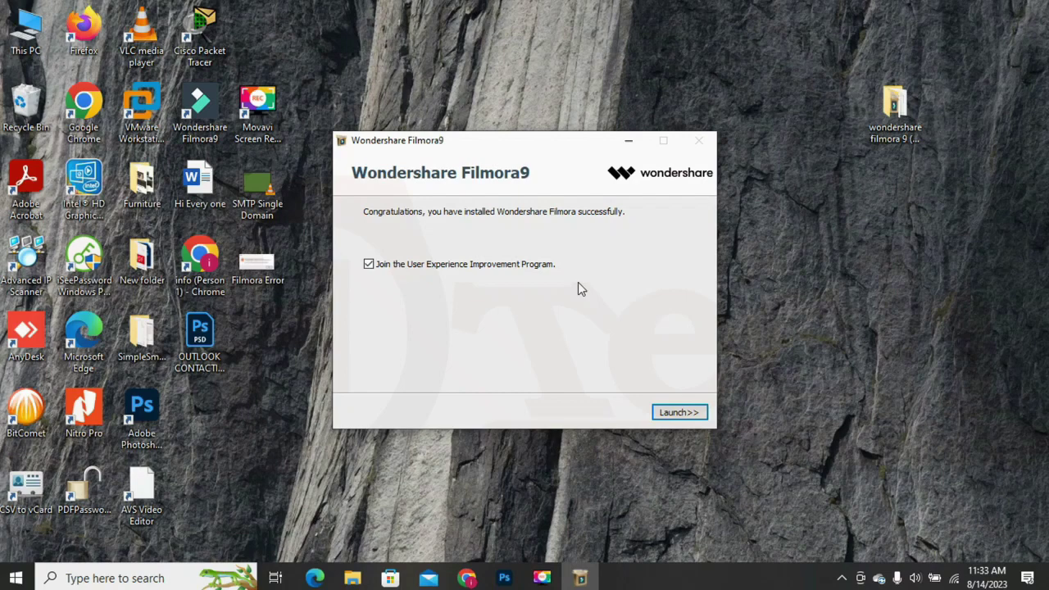
click(465, 265)
- Launch the reinstalled Filmora9 from the installer, confirm the editor opens, then close it
click(678, 414)
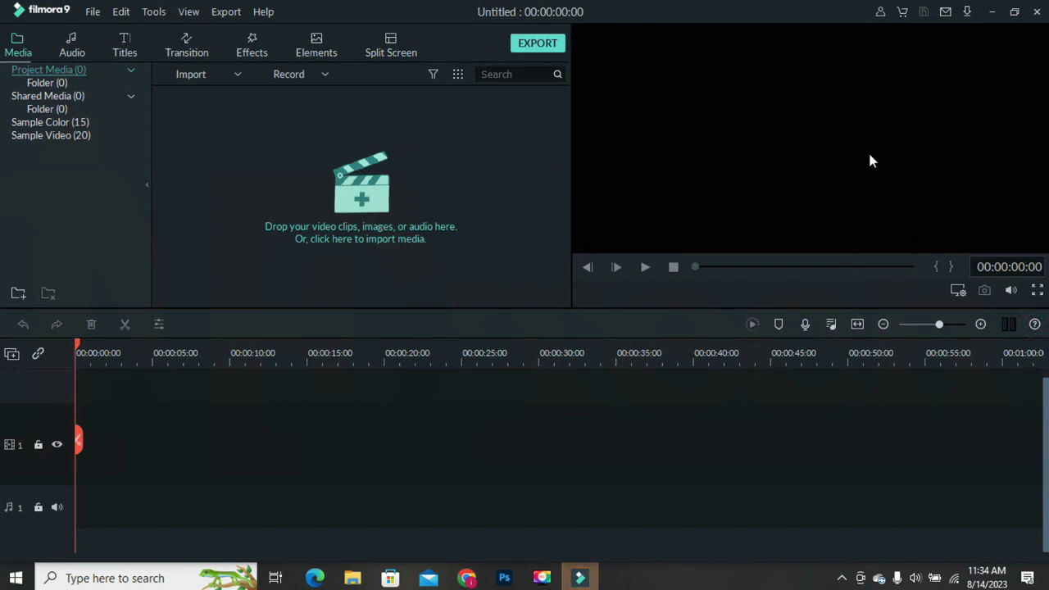
click(1037, 12)
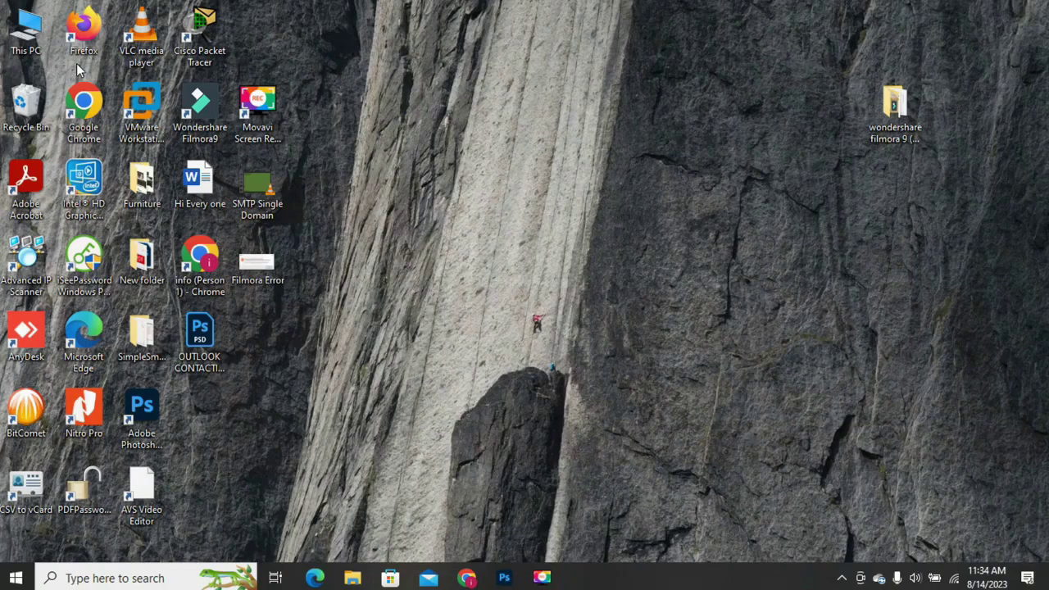
- Open This PC and restore the default Folder Options view settings so hidden items are hidden again
right_click(25, 29)
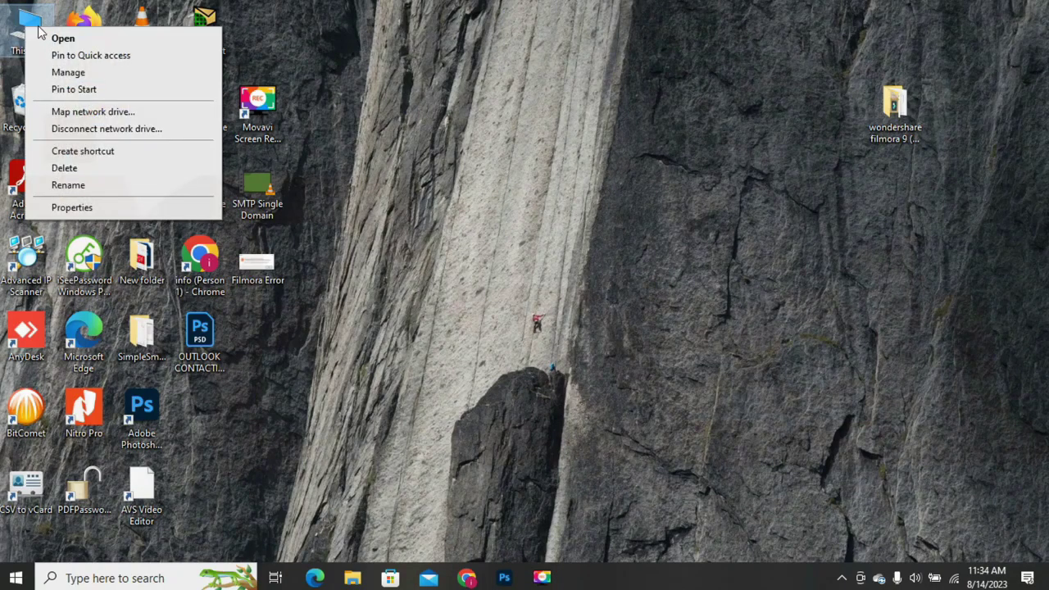
click(63, 37)
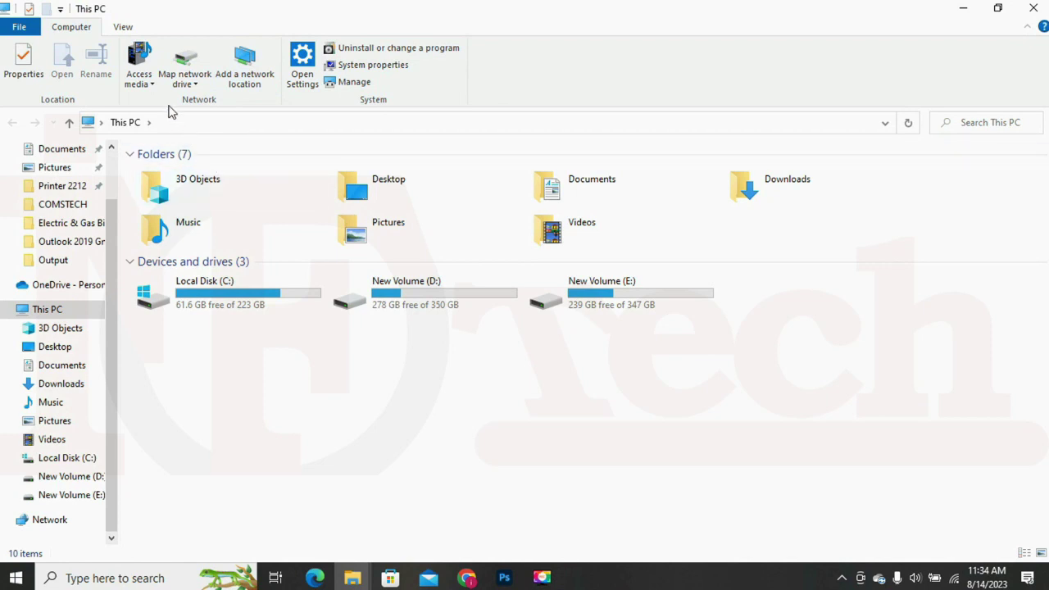
click(123, 27)
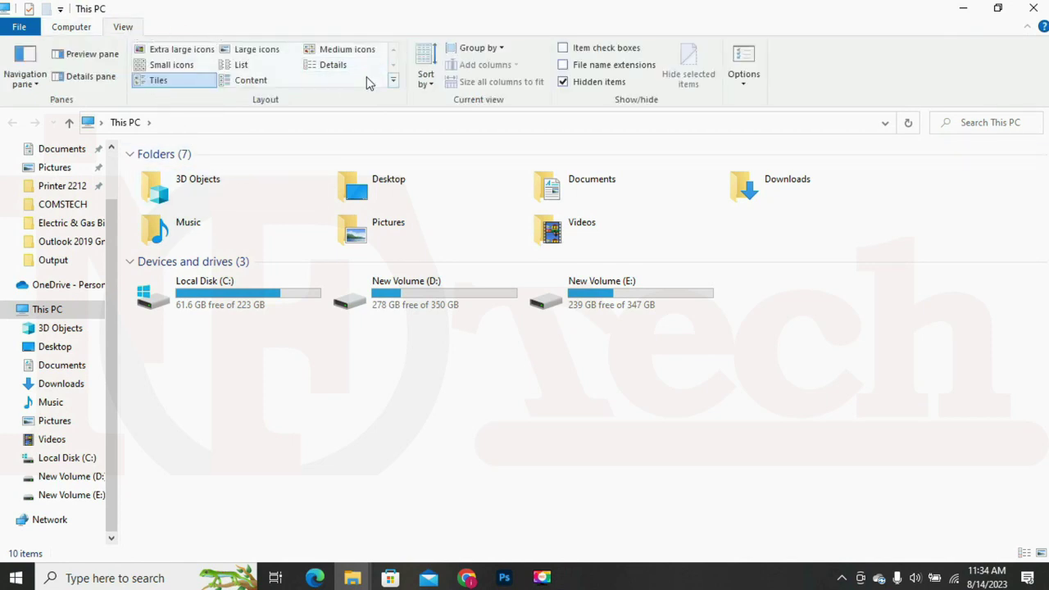
click(750, 62)
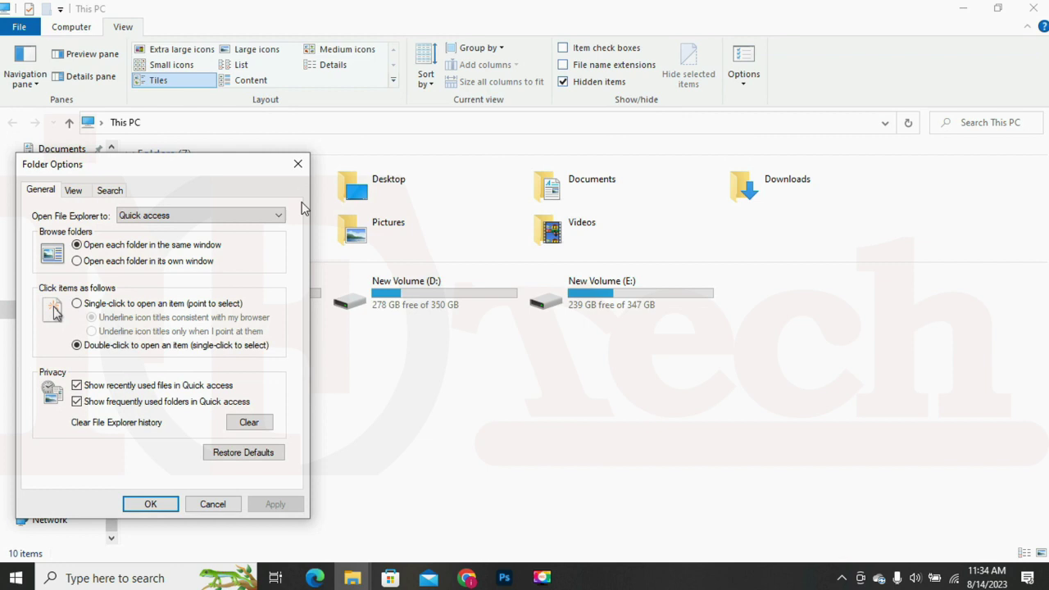
click(73, 191)
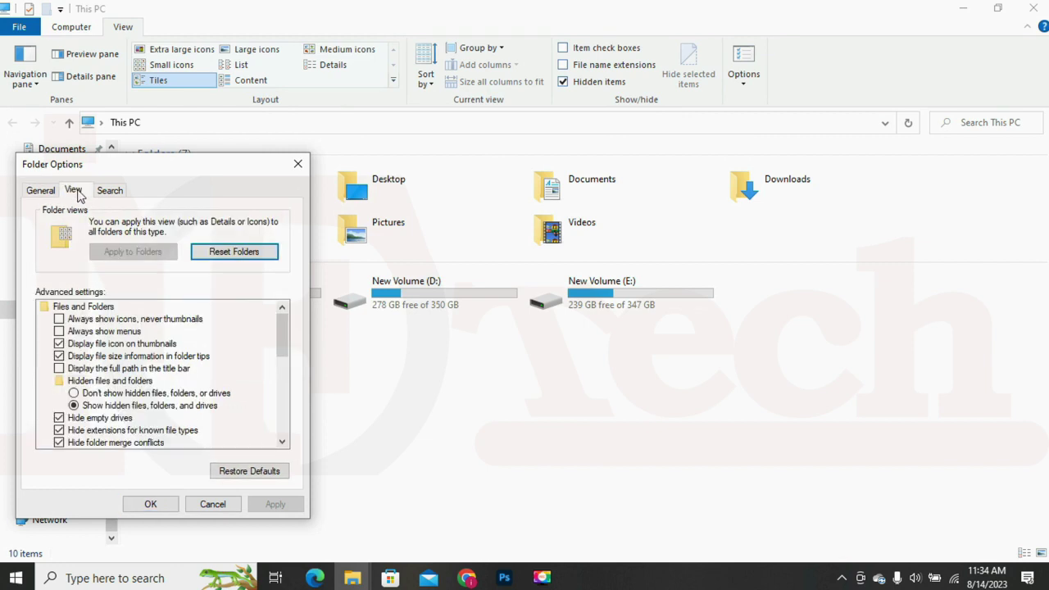
click(256, 472)
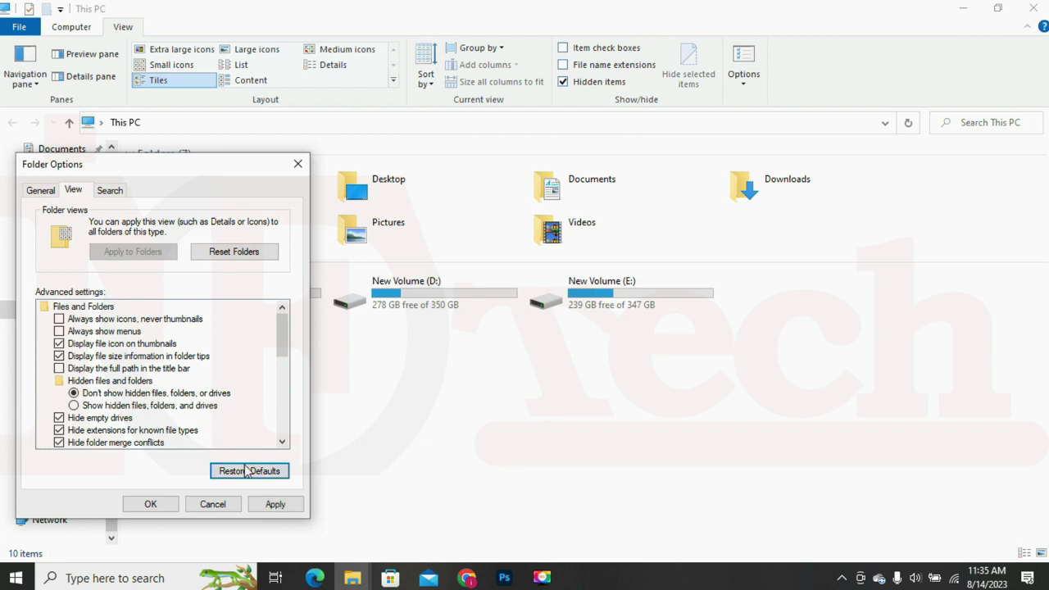
click(295, 508)
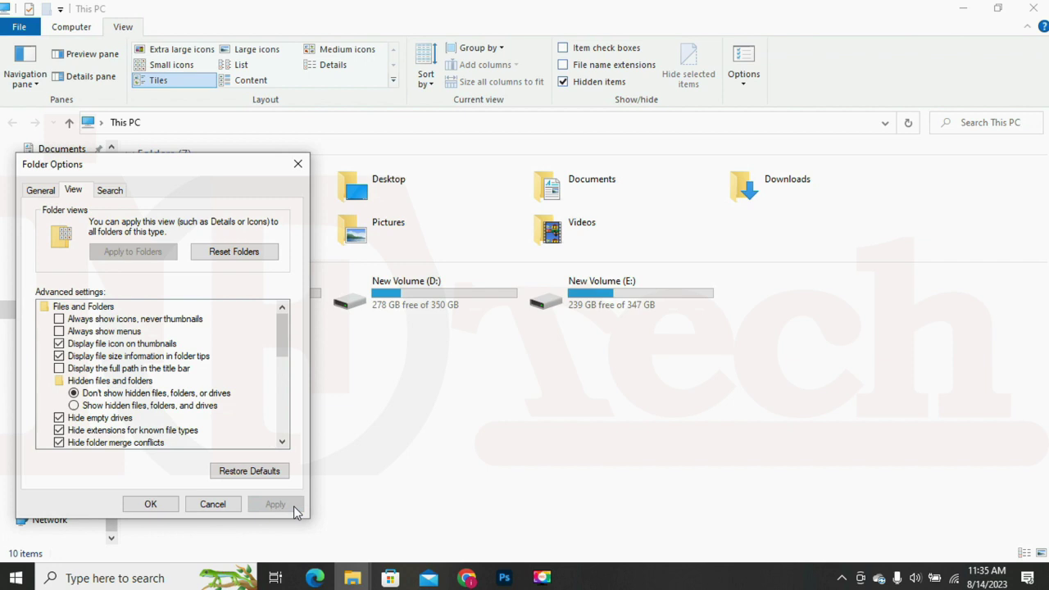
click(150, 503)
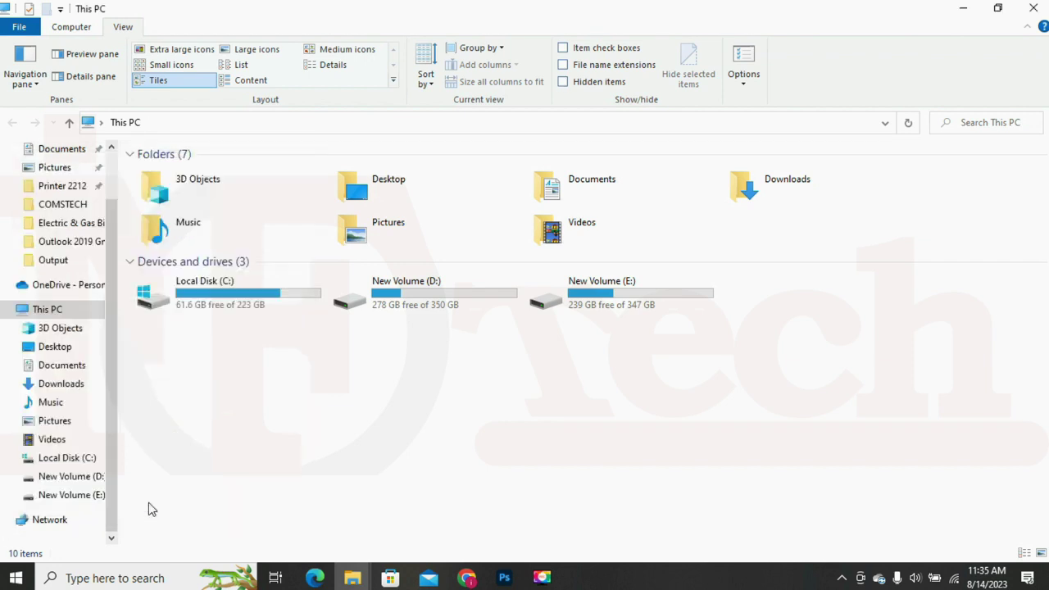
- Open Local Disk (C:) to check it lists only 16 items, then close File Explorer
click(205, 300)
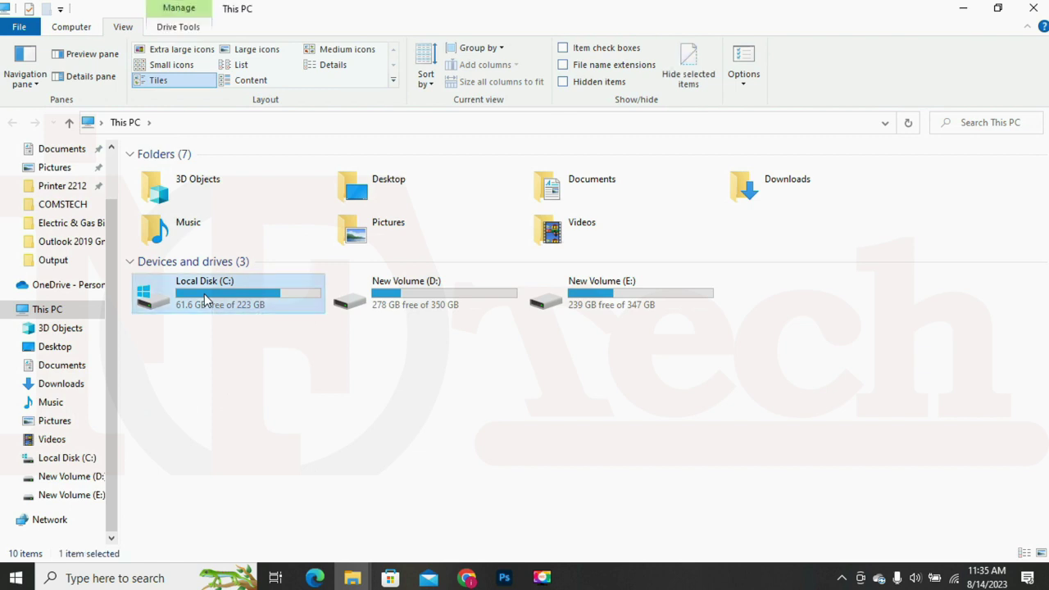
right_click(205, 300)
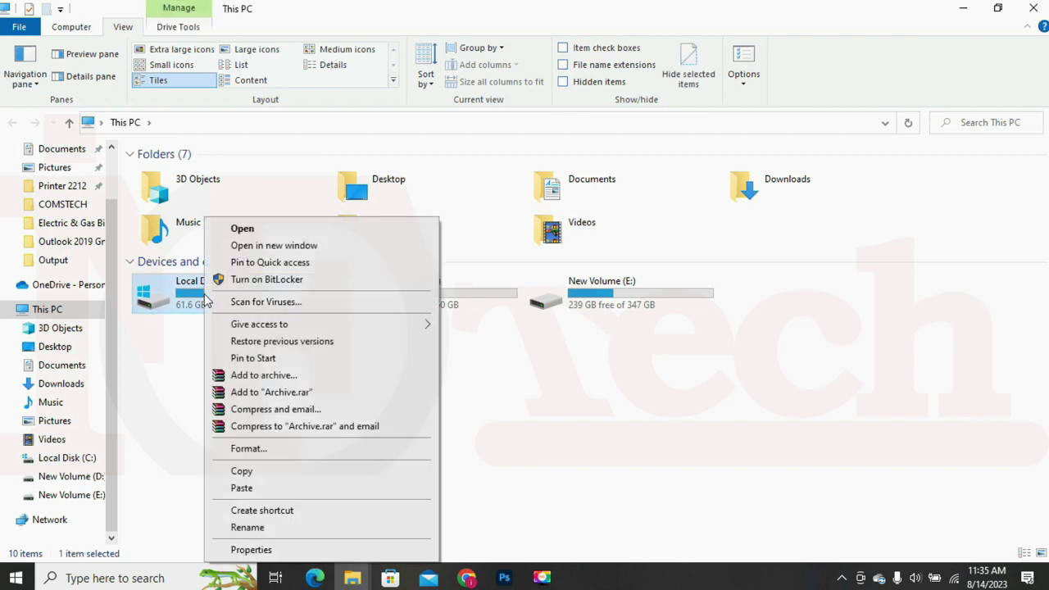
click(300, 230)
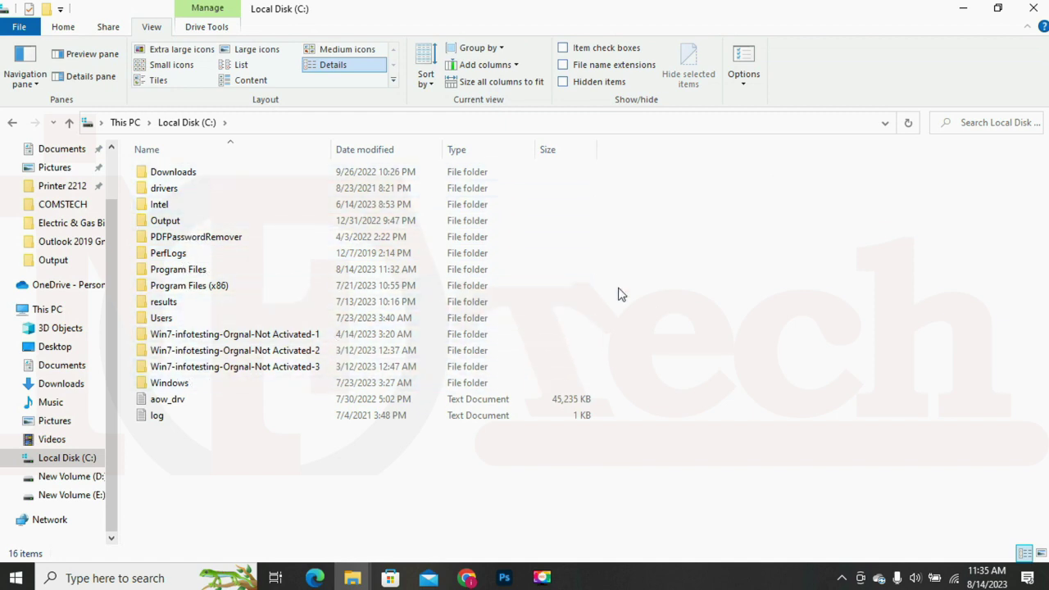
click(1034, 8)
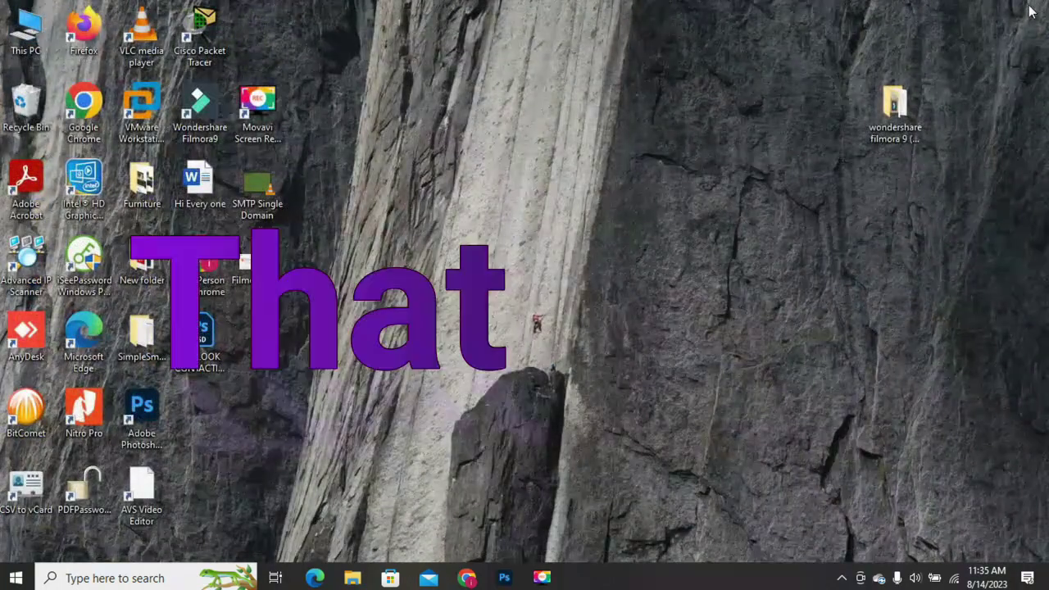